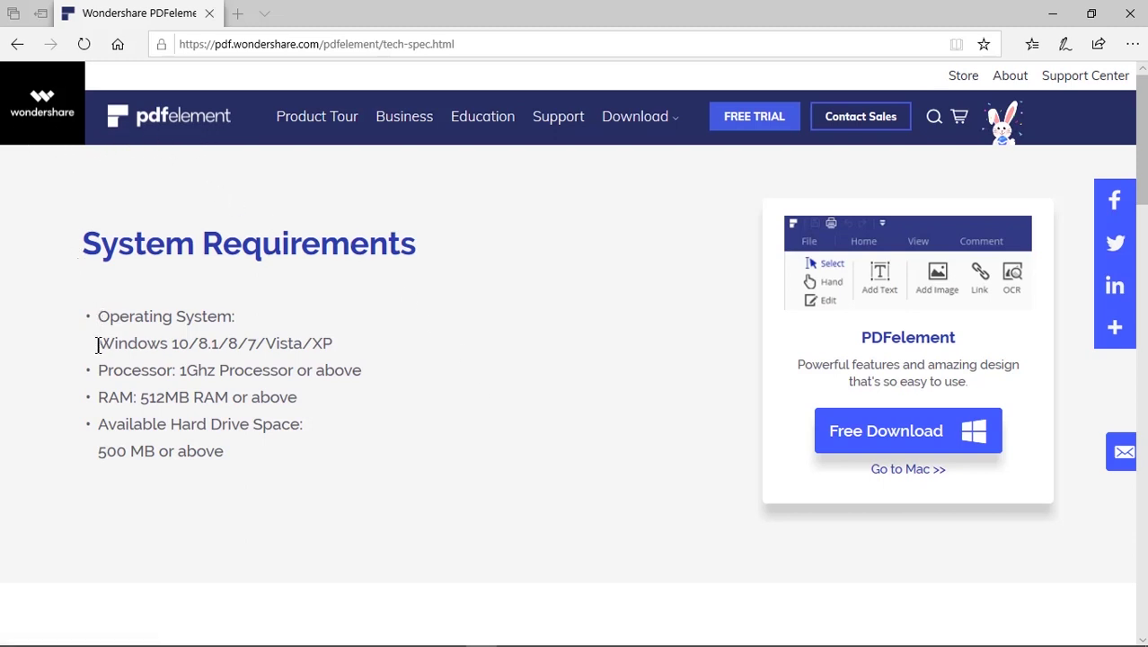
On the PDFelement system requirements page in Edge, highlight the Operating System line, then deselect it
{"action": "left_click_drag", "start_coordinate": [97, 313], "coordinate": [346, 347]}
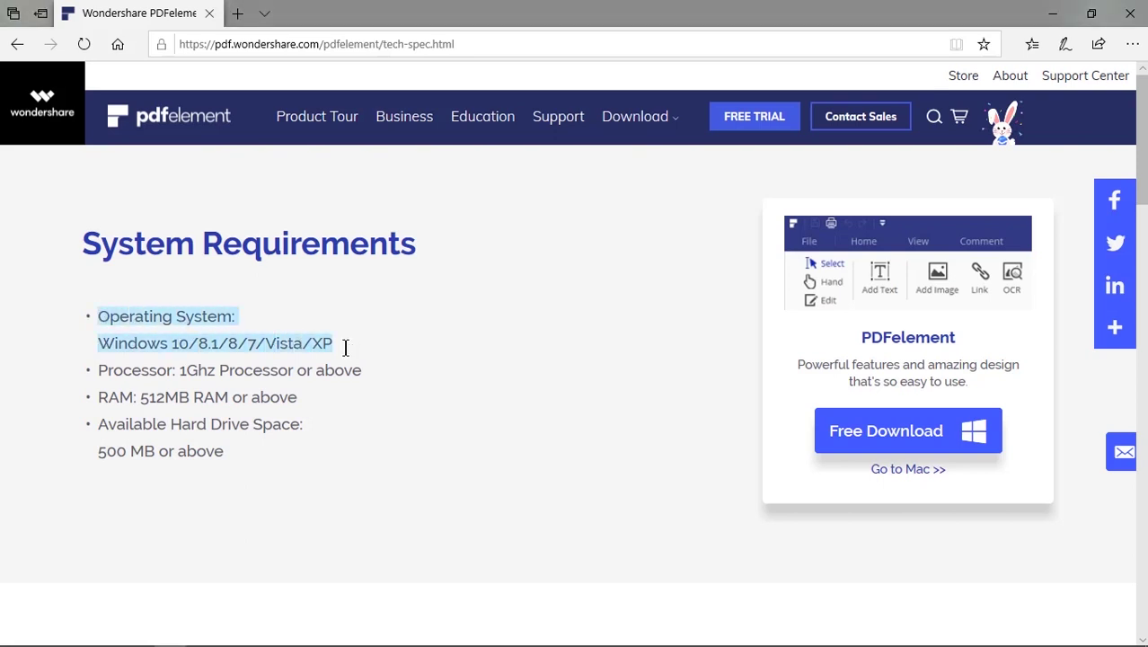
{"action": "left_click", "coordinate": [319, 411]}
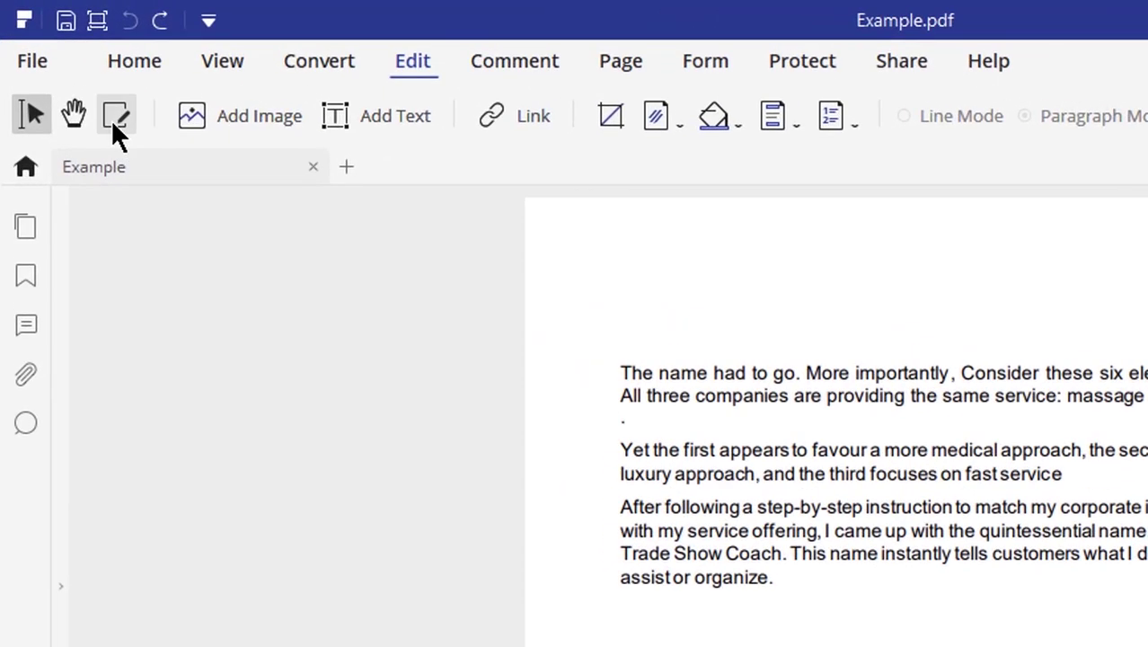
Replace the opening words with 'Edit your text' and the second paragraph with 'Change paragraphs'
{"action": "left_click", "coordinate": [74, 73]}
{"action": "left_click_drag", "start_coordinate": [349, 237], "coordinate": [266, 230]}
{"action": "type", "text": "Edit your text"}
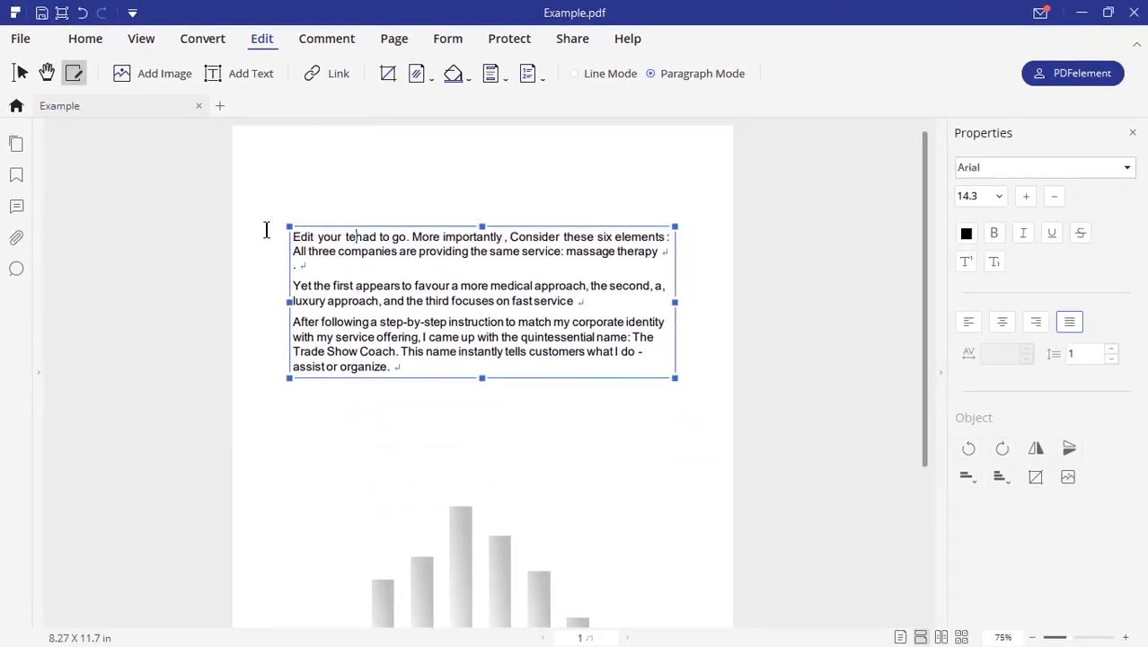
{"action": "triple_click", "coordinate": [293, 286]}
{"action": "type", "text": "Change paragraphs"}
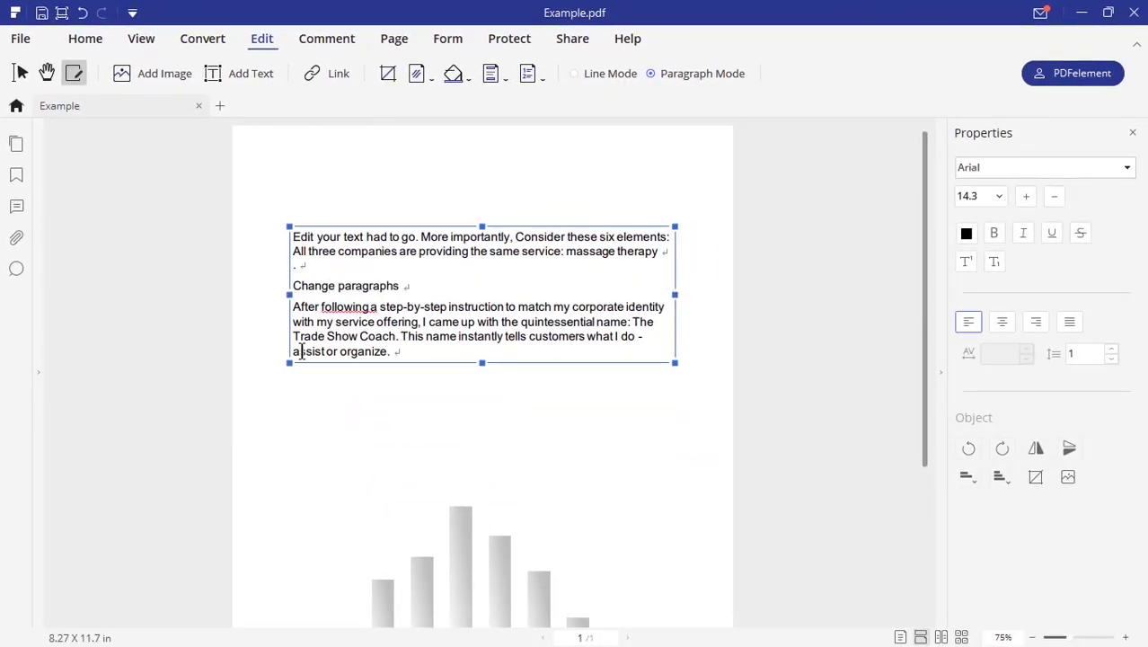
{"action": "left_click", "coordinate": [301, 386]}
Format the 'Change paragraphs' heading in Adobe Gothic Std B, size 14, red
{"action": "left_click", "coordinate": [413, 285]}
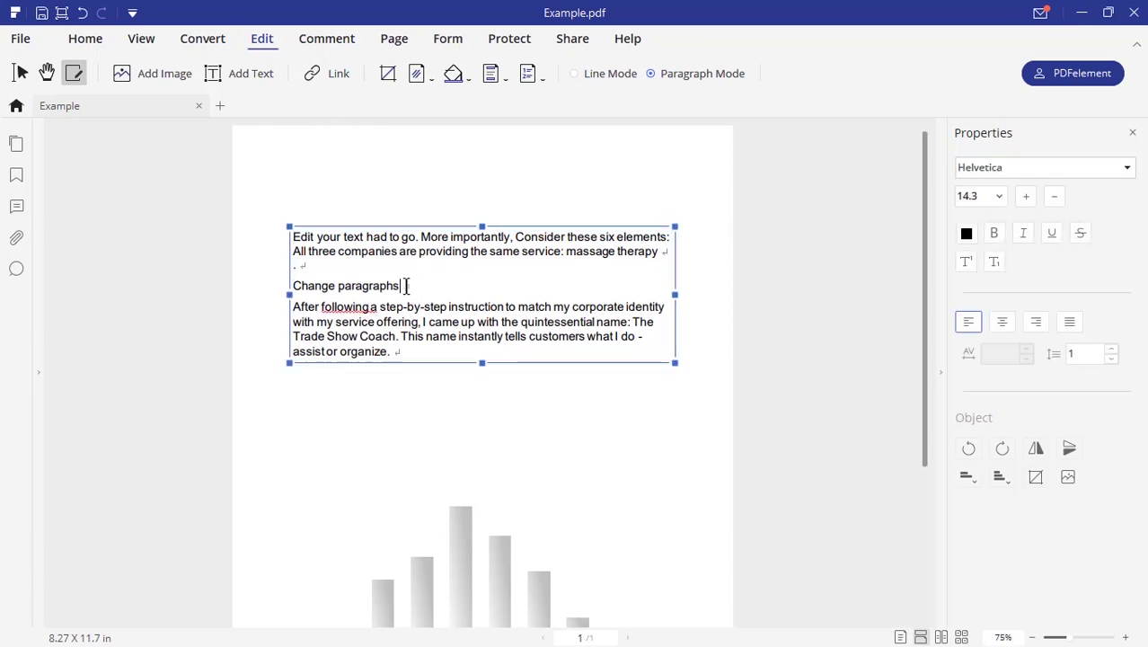
{"action": "left_click_drag", "start_coordinate": [413, 285], "coordinate": [293, 285]}
{"action": "left_click", "coordinate": [1127, 167]}
{"action": "left_click", "coordinate": [997, 220]}
{"action": "left_click", "coordinate": [998, 195]}
{"action": "left_click", "coordinate": [971, 367]}
{"action": "left_click", "coordinate": [967, 234]}
{"action": "left_click", "coordinate": [982, 372]}
Right-align the last paragraph and move the thin line up over it
{"action": "triple_click", "coordinate": [395, 352]}
{"action": "left_click", "coordinate": [1002, 321]}
{"action": "left_click", "coordinate": [1035, 321]}
{"action": "left_click", "coordinate": [580, 397]}
{"action": "left_click_drag", "start_coordinate": [305, 400], "coordinate": [308, 308]}
Widen the character spacing of 'Change' and double-space the last paragraph
{"action": "double_click", "coordinate": [317, 286]}
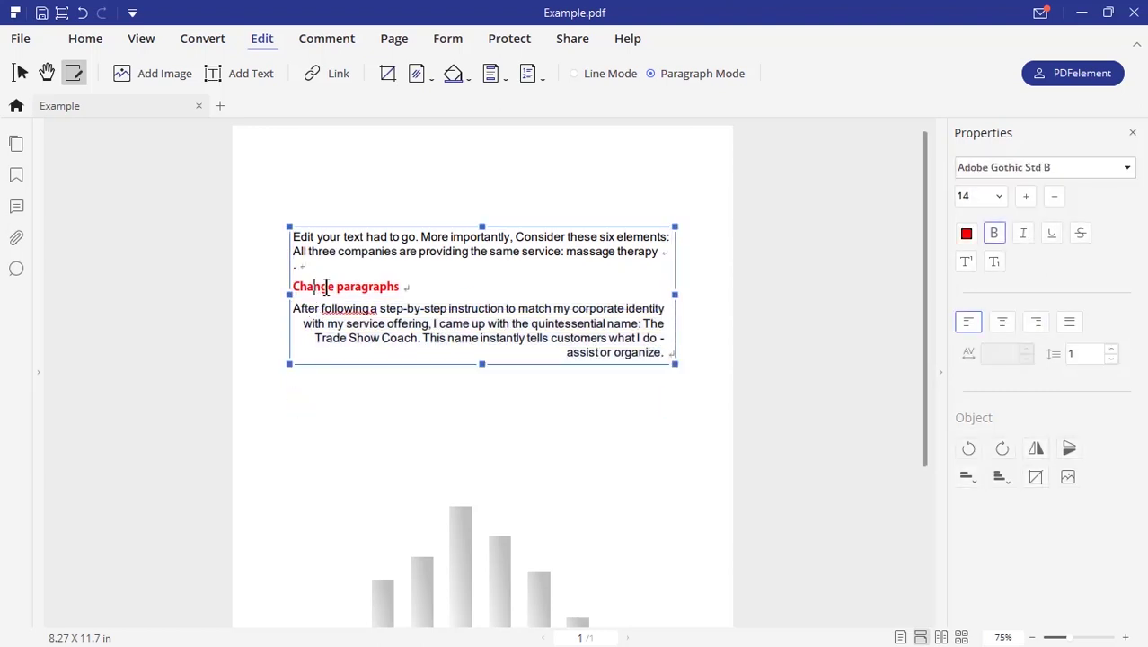
{"action": "left_click", "coordinate": [1030, 350]}
{"action": "left_click", "coordinate": [1030, 350]}
{"action": "left_click_drag", "start_coordinate": [295, 308], "coordinate": [664, 337]}
{"action": "left_click", "coordinate": [1112, 352]}
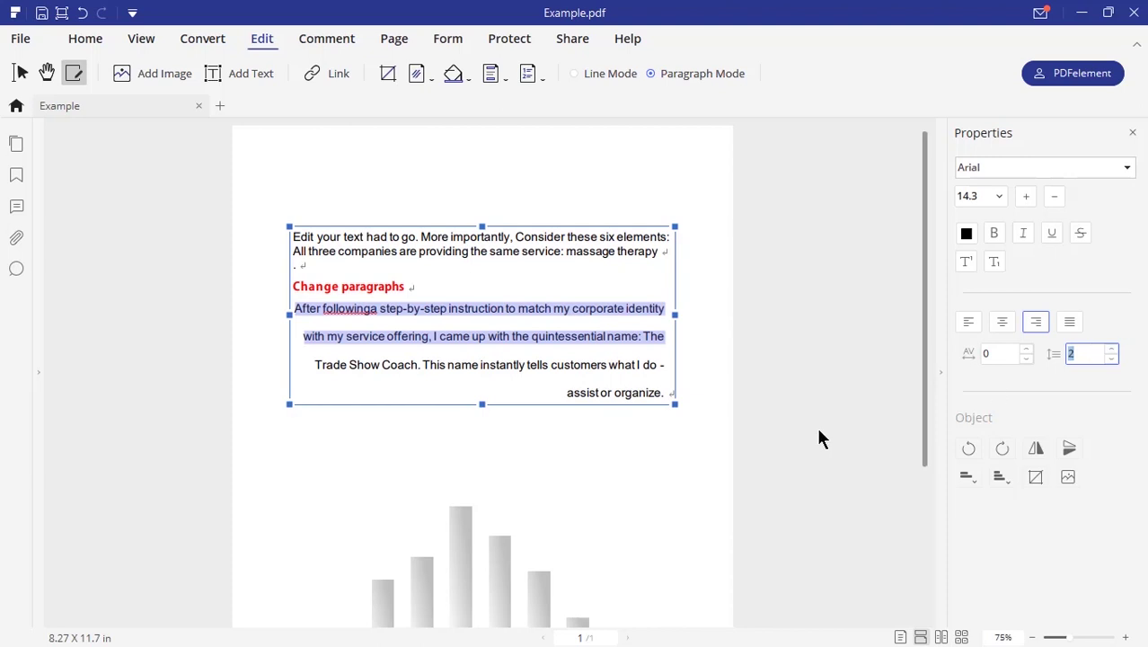
{"action": "left_click", "coordinate": [672, 418]}
Resize the chart bars: the tallest and fourth taller, the fifth and second shorter
{"action": "scroll", "coordinate": [629, 418], "scroll_direction": "down", "scroll_amount": 3}
{"action": "left_click", "coordinate": [461, 395]}
{"action": "left_click_drag", "start_coordinate": [460, 289], "coordinate": [460, 219]}
{"action": "left_click", "coordinate": [508, 339]}
{"action": "left_click_drag", "start_coordinate": [499, 320], "coordinate": [500, 257]}
{"action": "left_click", "coordinate": [539, 359]}
{"action": "left_click_drag", "start_coordinate": [538, 354], "coordinate": [539, 418]}
{"action": "left_click", "coordinate": [425, 342]}
{"action": "left_click_drag", "start_coordinate": [424, 342], "coordinate": [425, 405]}
{"action": "left_click", "coordinate": [390, 390]}
{"action": "left_click_drag", "start_coordinate": [383, 362], "coordinate": [395, 253]}
{"action": "left_click", "coordinate": [648, 315]}
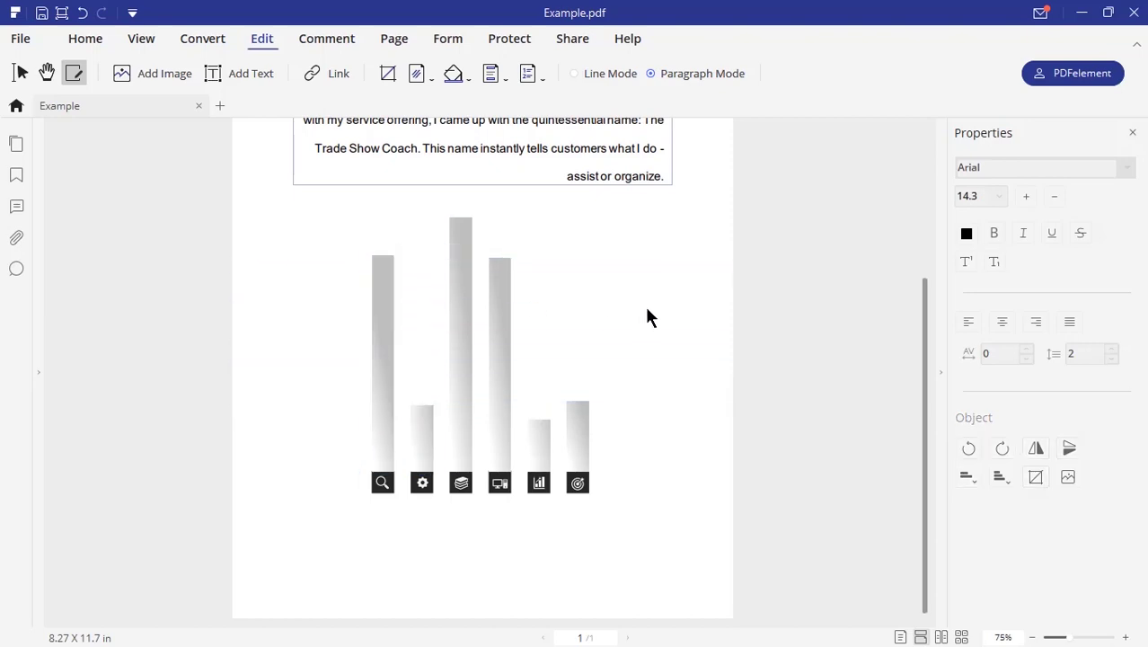
{"action": "key", "text": "ctrl+z"}
Add a text field, check box, radio button, combo box and list box below the chart
{"action": "left_click", "coordinate": [447, 39]}
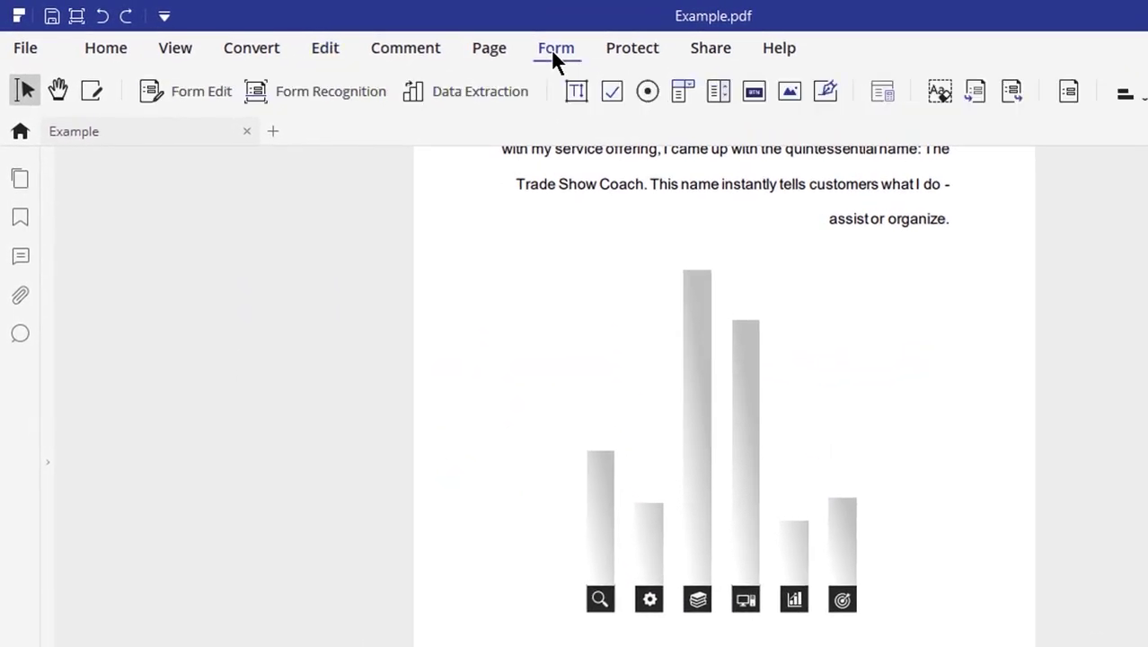
{"action": "left_click", "coordinate": [576, 91]}
{"action": "left_click_drag", "start_coordinate": [367, 513], "coordinate": [490, 545]}
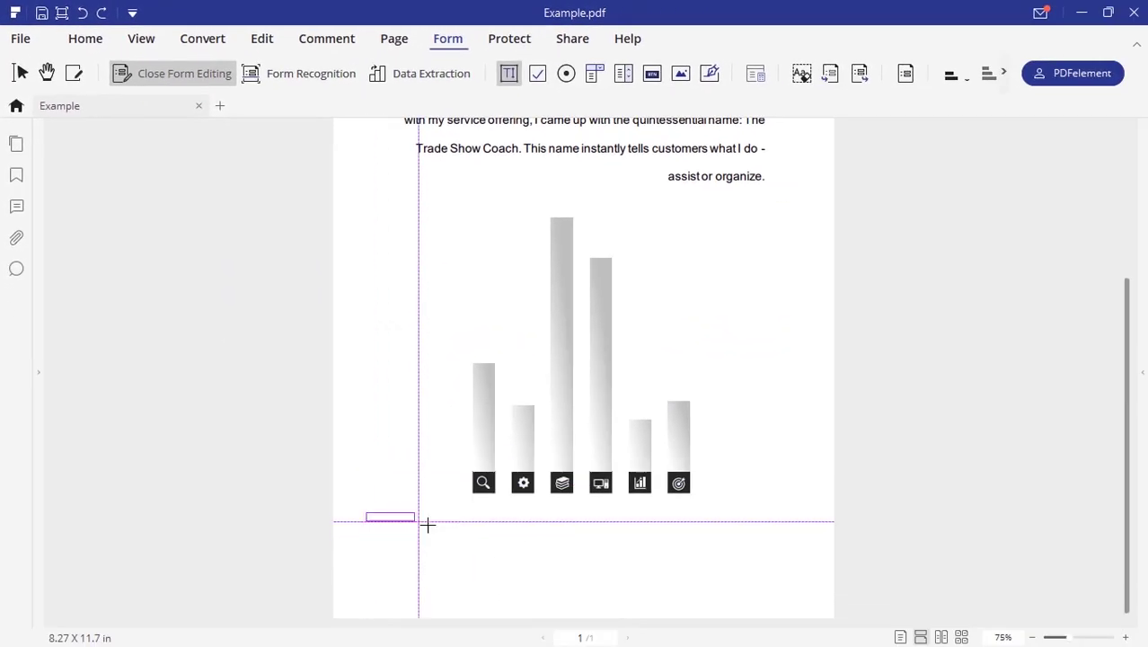
{"action": "left_click", "coordinate": [537, 73]}
{"action": "mouse_move", "coordinate": [371, 554]}
{"action": "left_mouse_down"}
{"action": "mouse_move", "coordinate": [395, 578]}
{"action": "mouse_move", "coordinate": [442, 585]}
{"action": "left_mouse_up"}
{"action": "left_click", "coordinate": [565, 81]}
{"action": "left_click", "coordinate": [594, 76]}
{"action": "mouse_move", "coordinate": [516, 524]}
{"action": "left_mouse_down"}
{"action": "mouse_move", "coordinate": [553, 564]}
{"action": "mouse_move", "coordinate": [598, 546]}
{"action": "mouse_move", "coordinate": [701, 593]}
{"action": "left_mouse_up"}
{"action": "left_click", "coordinate": [626, 78]}
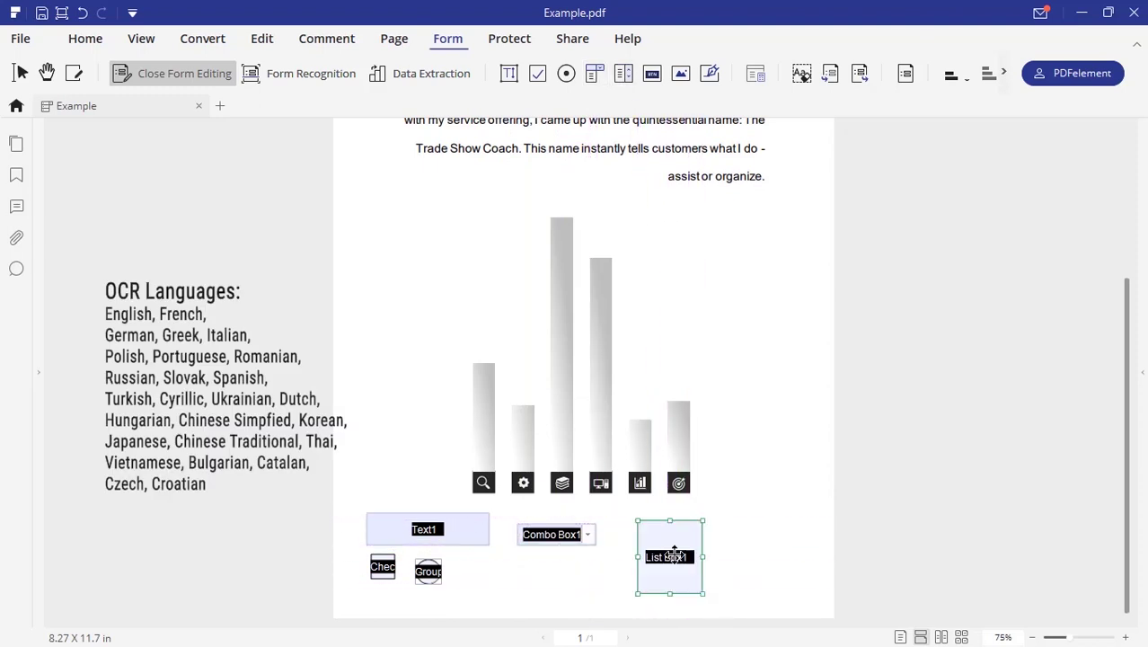
{"action": "left_click", "coordinate": [76, 76]}
Fill in the form: enter text, tick the check box, select the radio button, open the combo box
{"action": "left_click", "coordinate": [435, 532]}
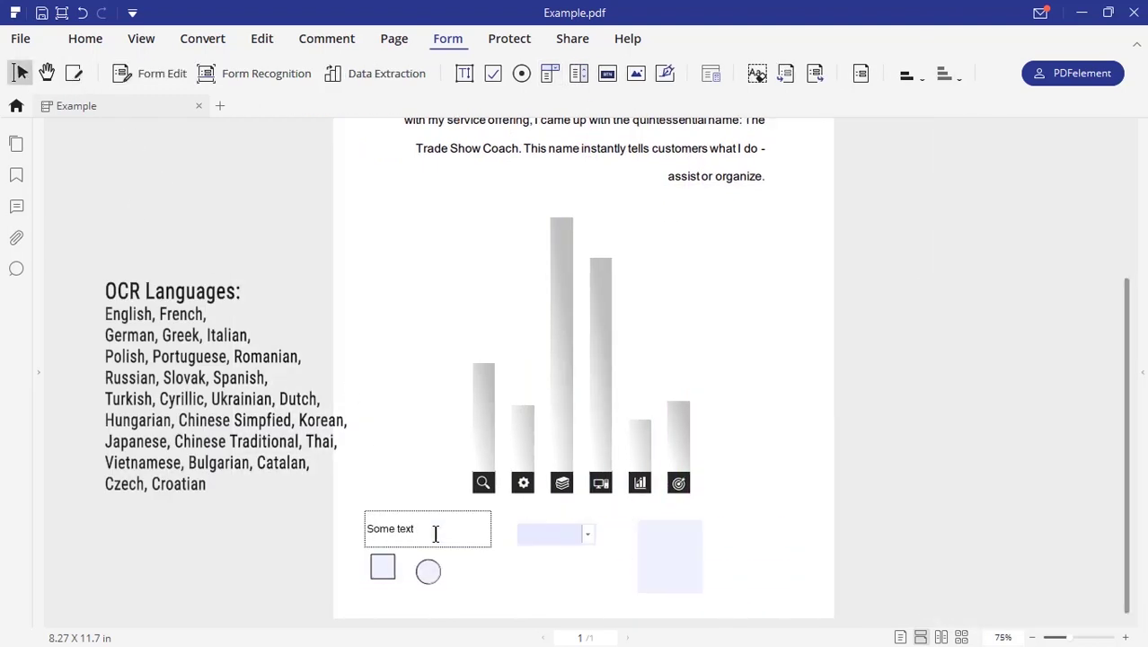
{"action": "left_click", "coordinate": [383, 567]}
{"action": "left_click", "coordinate": [428, 572]}
{"action": "left_click", "coordinate": [590, 538]}
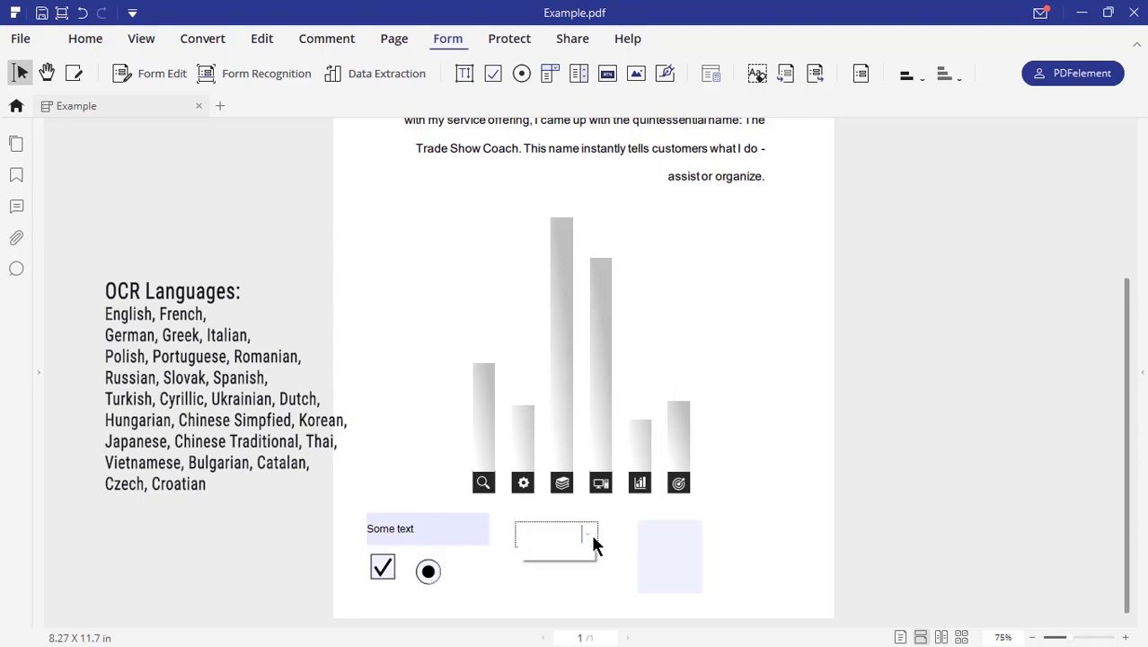
{"action": "left_click", "coordinate": [262, 38]}
Add a new watermark using the Watermark.png image file, placed diagonally across the chart
{"action": "left_click", "coordinate": [418, 73]}
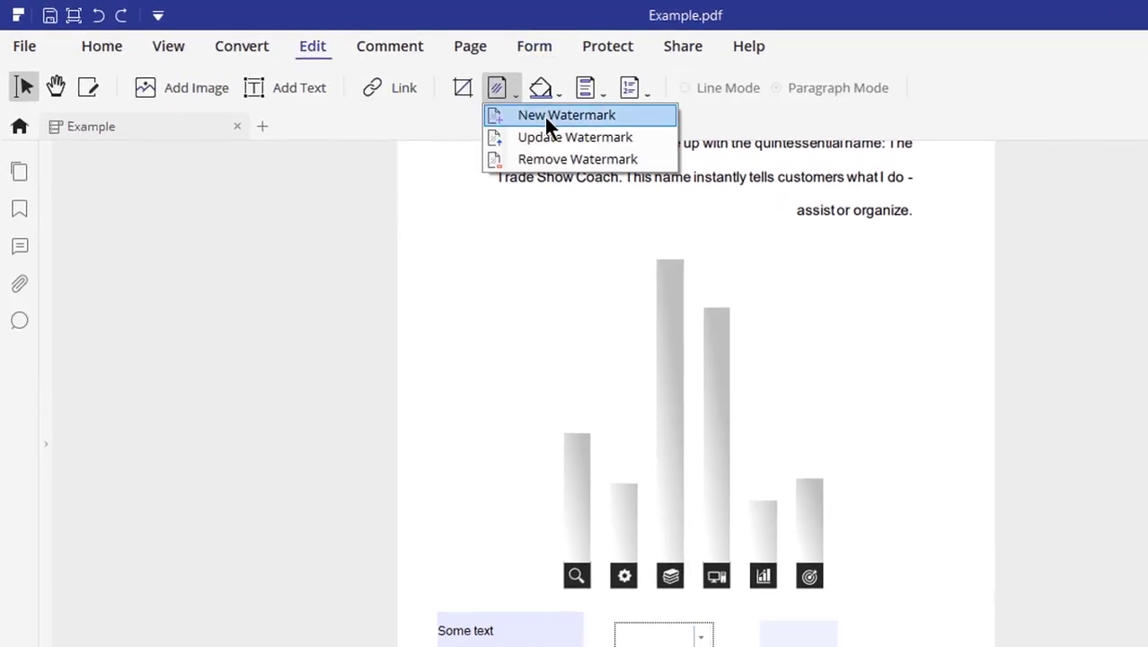
{"action": "left_click", "coordinate": [548, 115]}
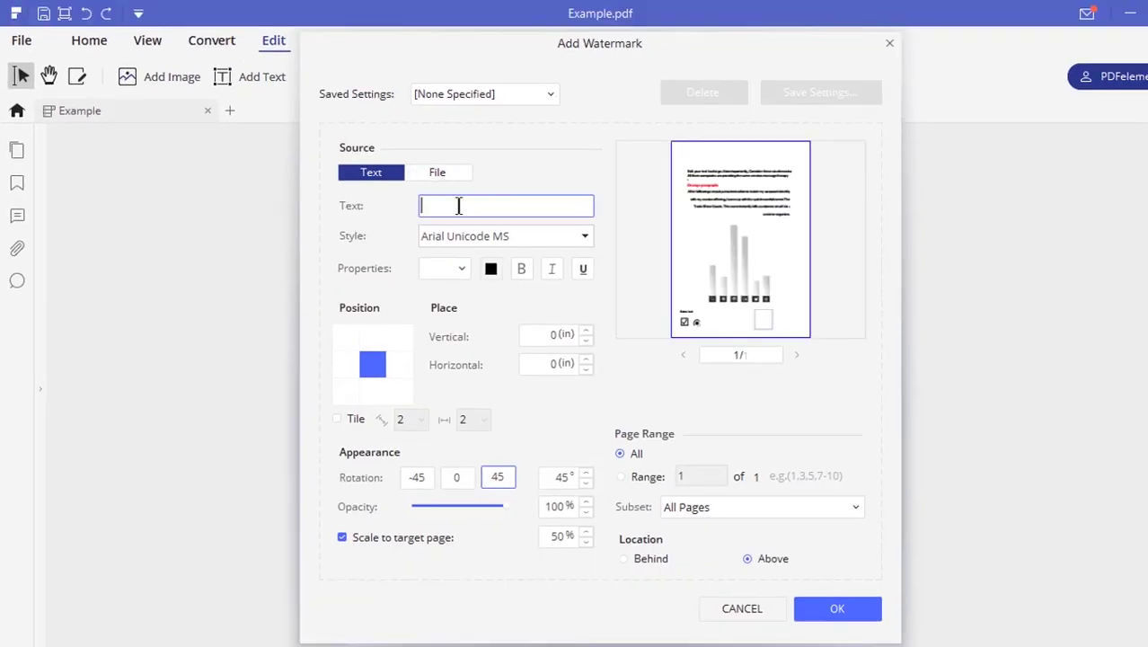
{"action": "type", "text": "WATERMARK"}
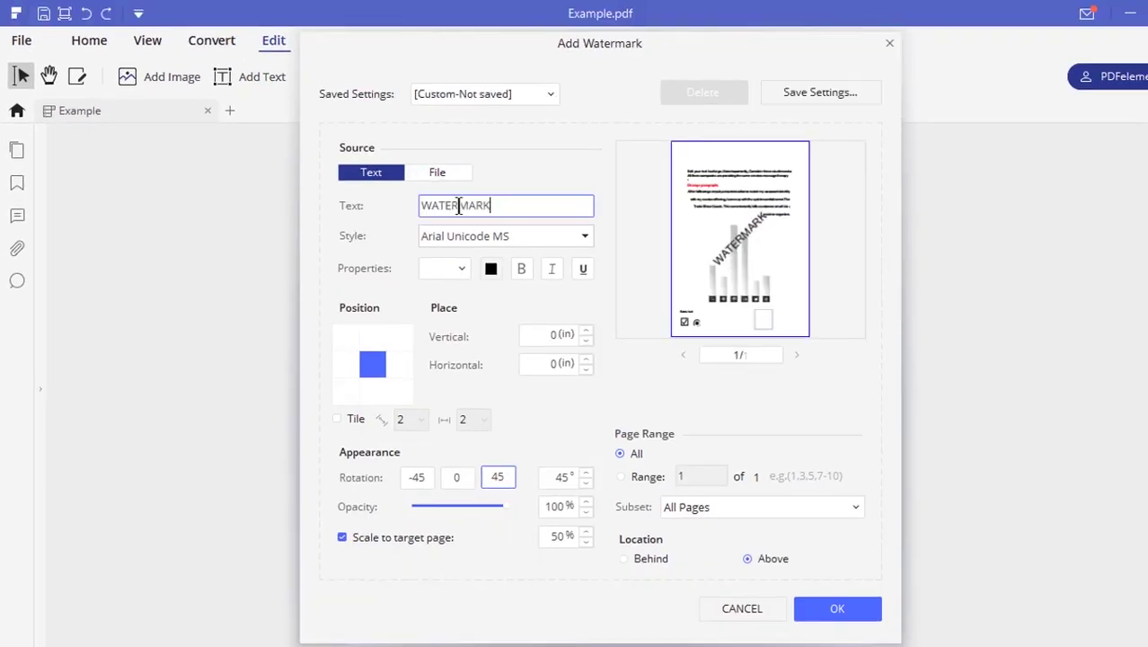
{"action": "left_click", "coordinate": [436, 171]}
{"action": "left_click", "coordinate": [579, 207]}
{"action": "double_click", "coordinate": [848, 243]}
{"action": "left_click", "coordinate": [828, 610]}
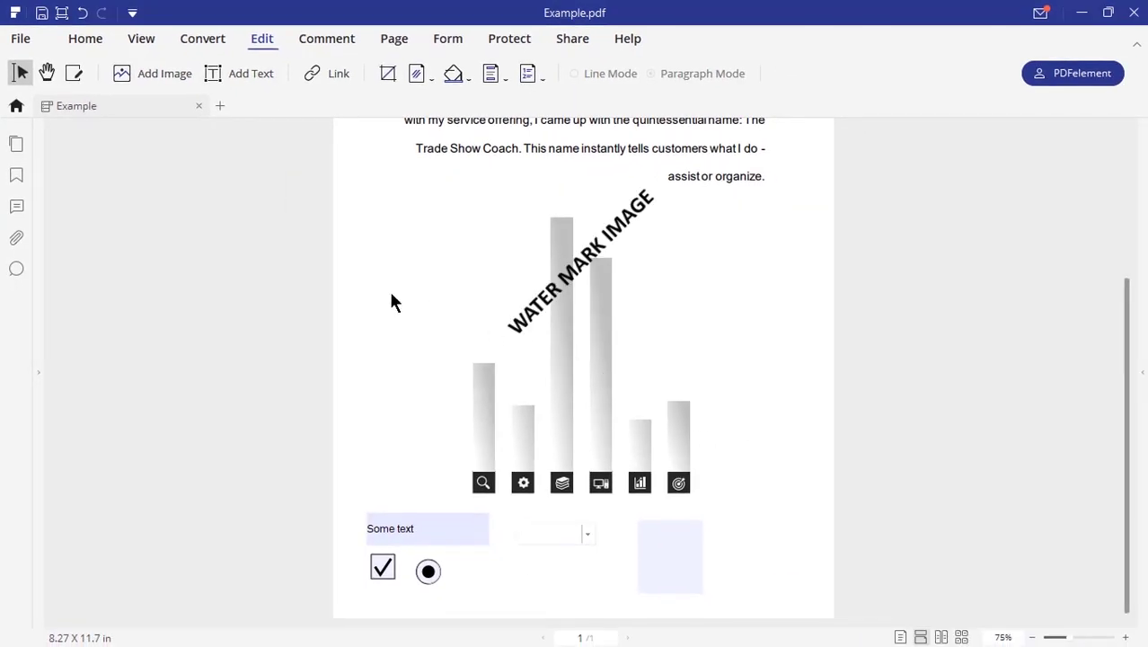
{"action": "left_click", "coordinate": [20, 39]}
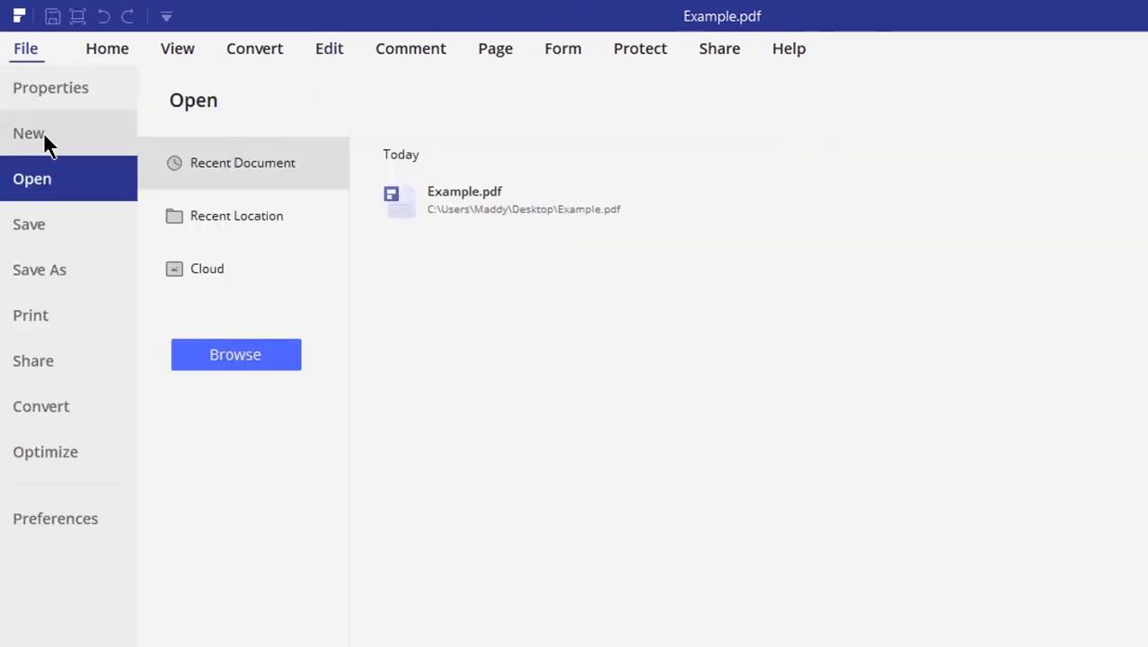
Open the INFO TABLE CHART PowerPoint file with the All files filter, converting it to PDF
{"action": "left_click", "coordinate": [218, 353]}
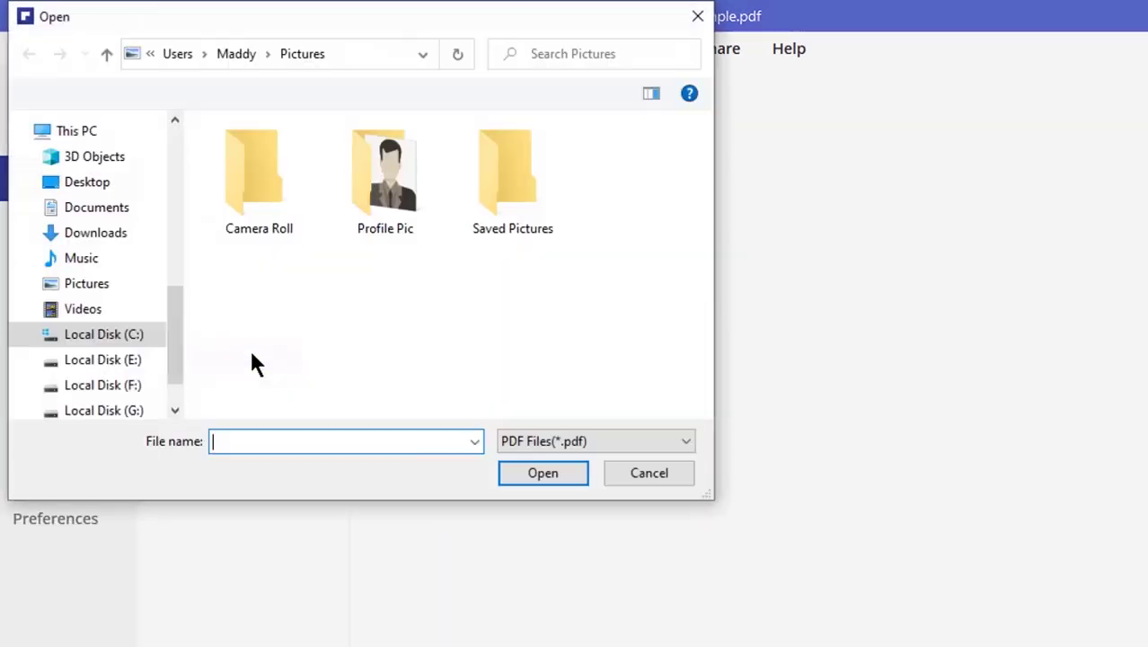
{"action": "left_click", "coordinate": [550, 435]}
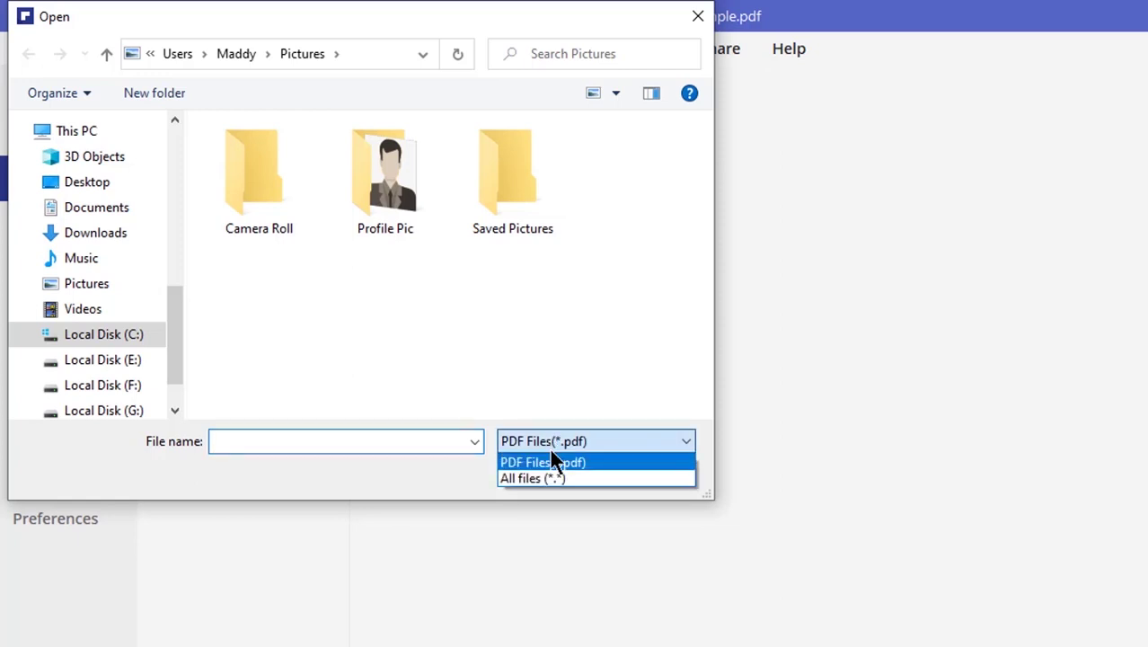
{"action": "left_click", "coordinate": [544, 476]}
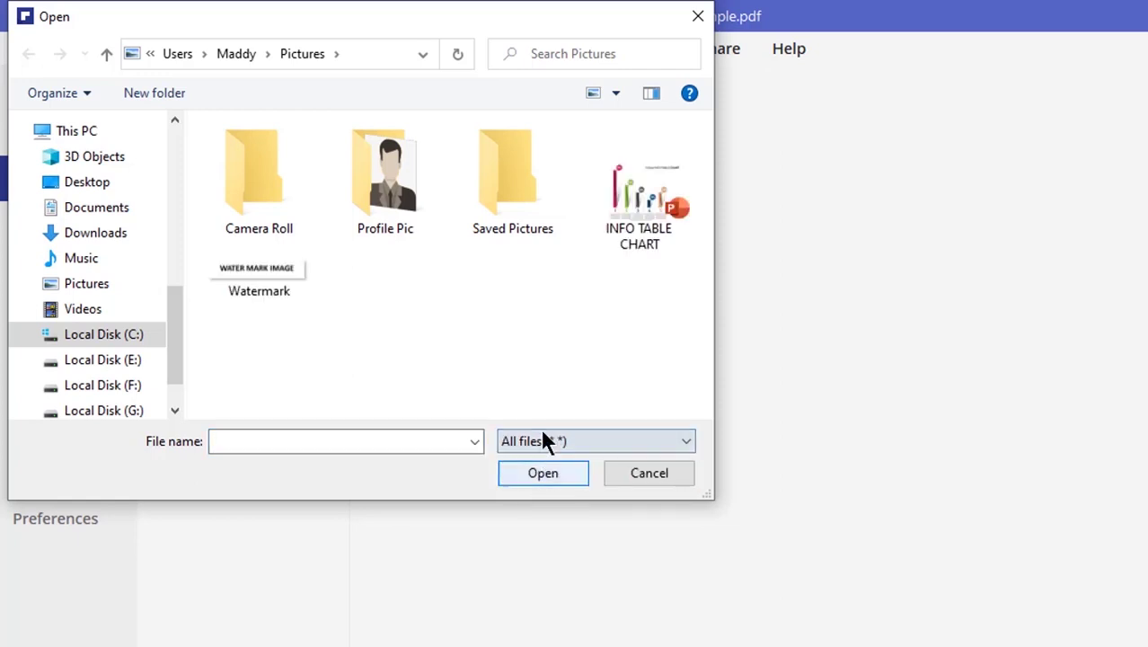
{"action": "left_click", "coordinate": [630, 203]}
{"action": "double_click", "coordinate": [630, 203]}
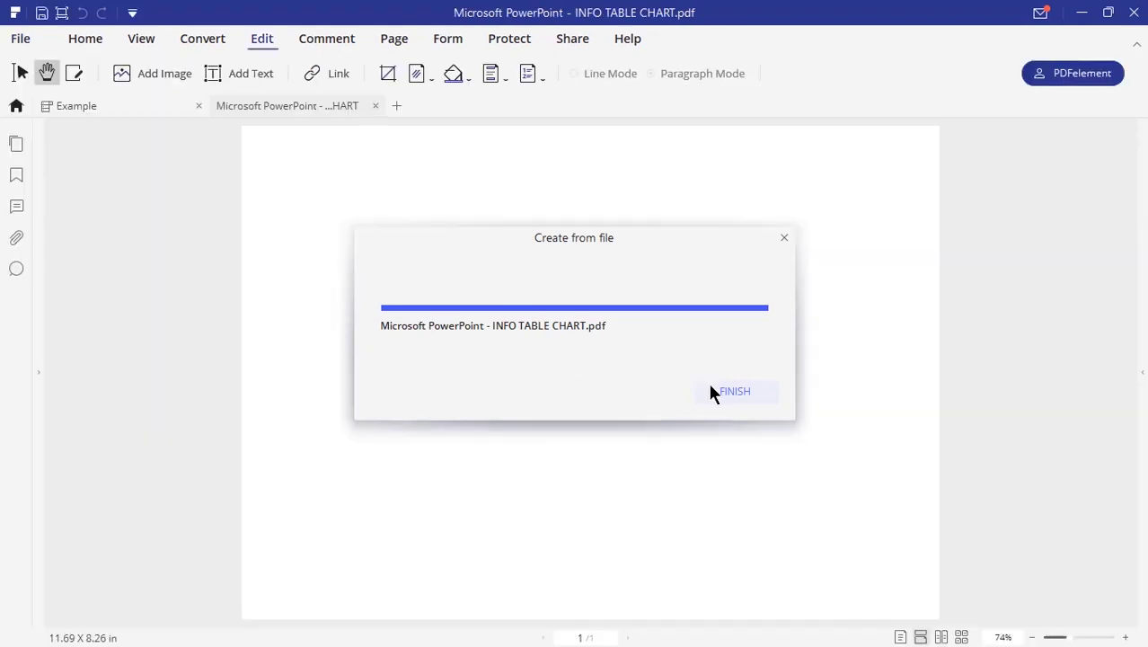
{"action": "left_click", "coordinate": [724, 395]}
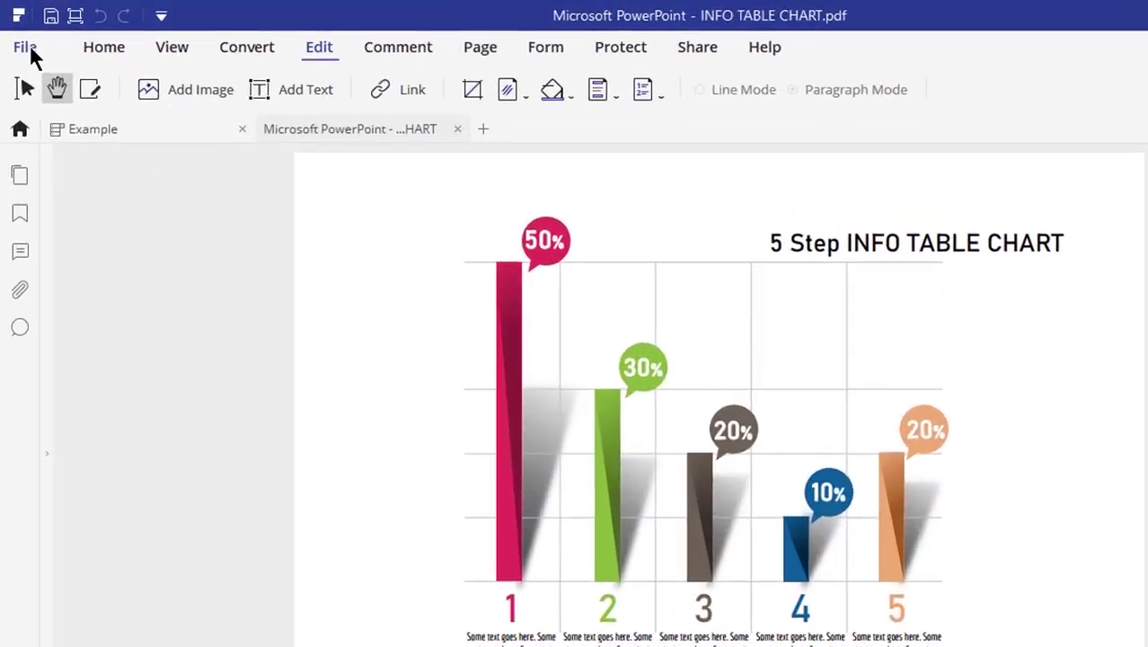
Export a PowerPoint copy of the chart PDF to the Pictures folder
{"action": "left_click", "coordinate": [19, 38]}
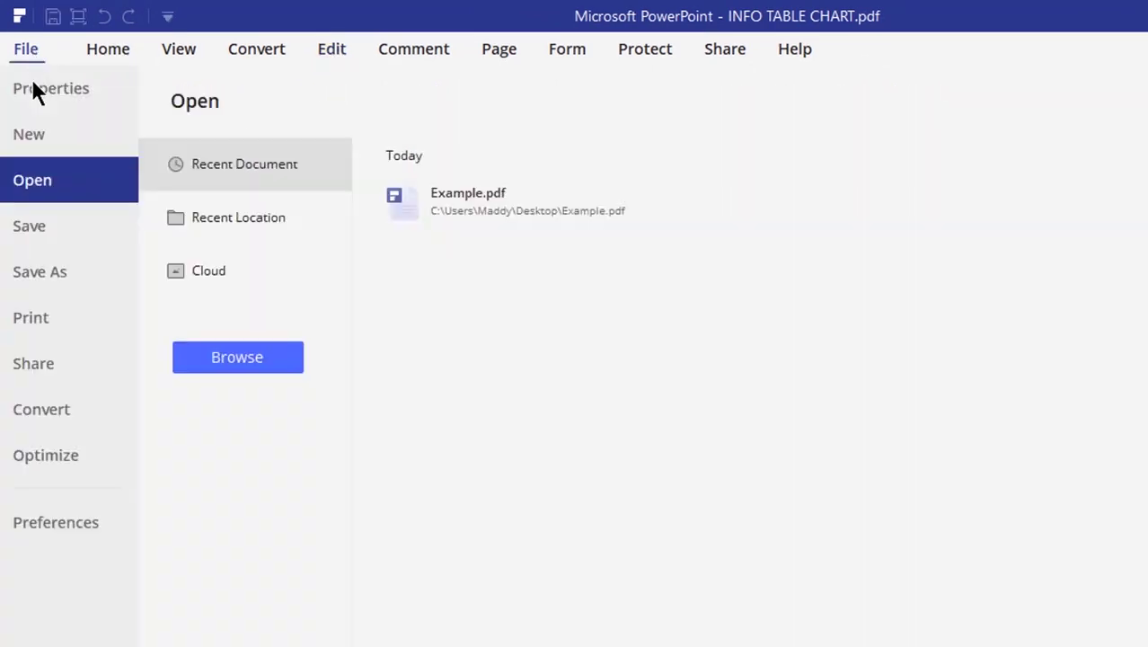
{"action": "left_click", "coordinate": [26, 216]}
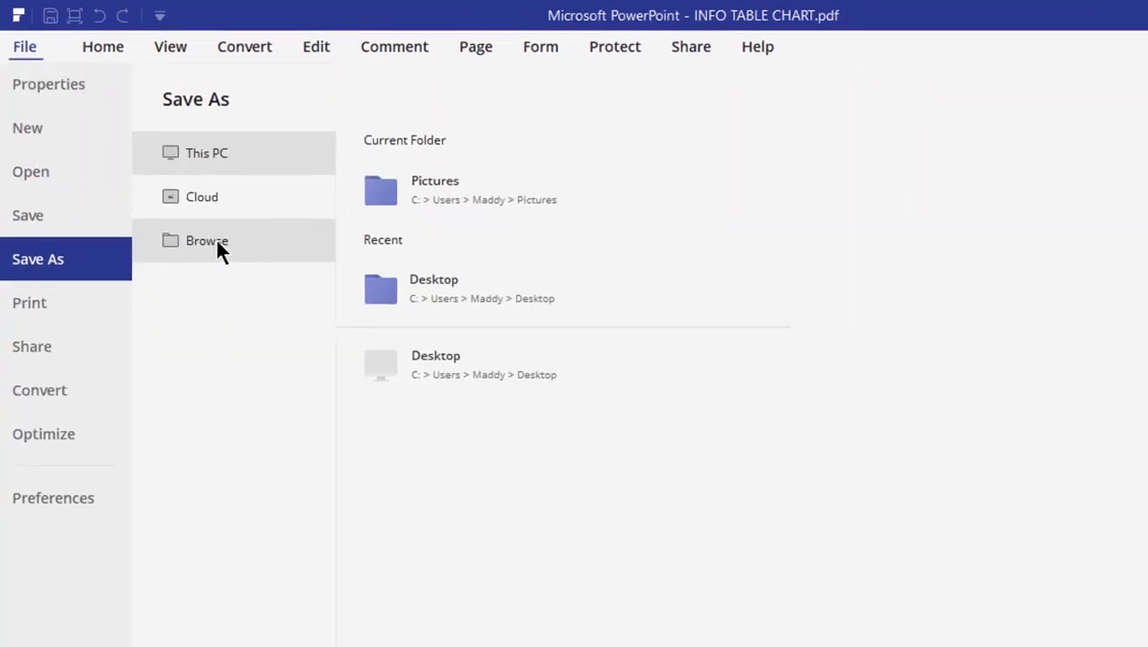
{"action": "left_click", "coordinate": [220, 252]}
{"action": "left_click", "coordinate": [574, 480]}
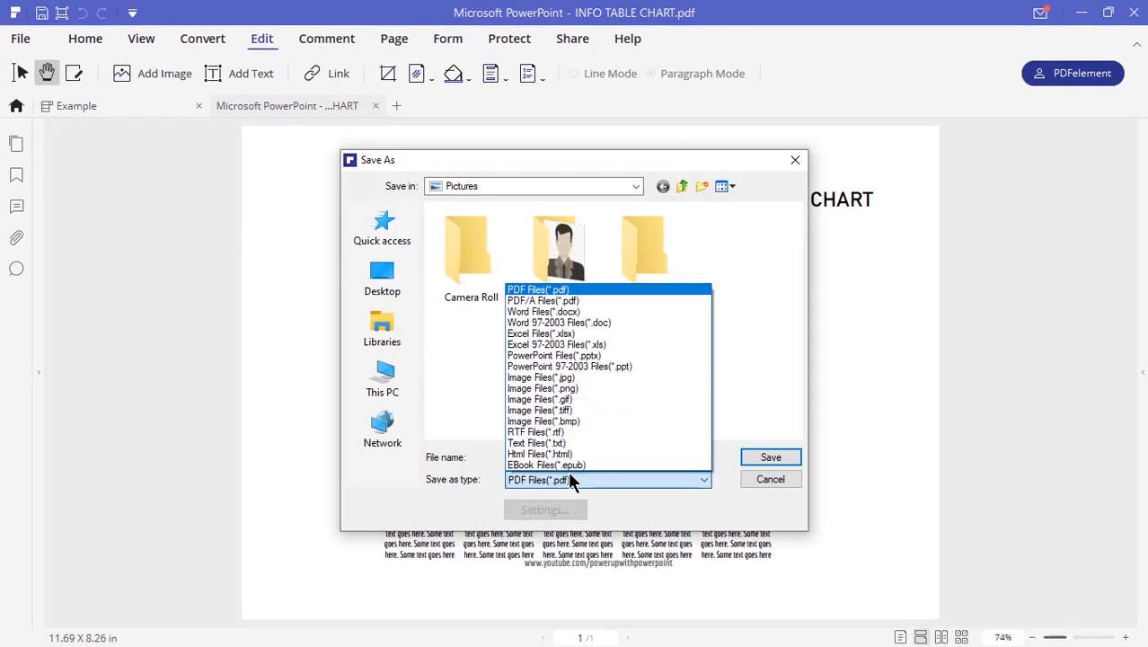
{"action": "left_click", "coordinate": [541, 366]}
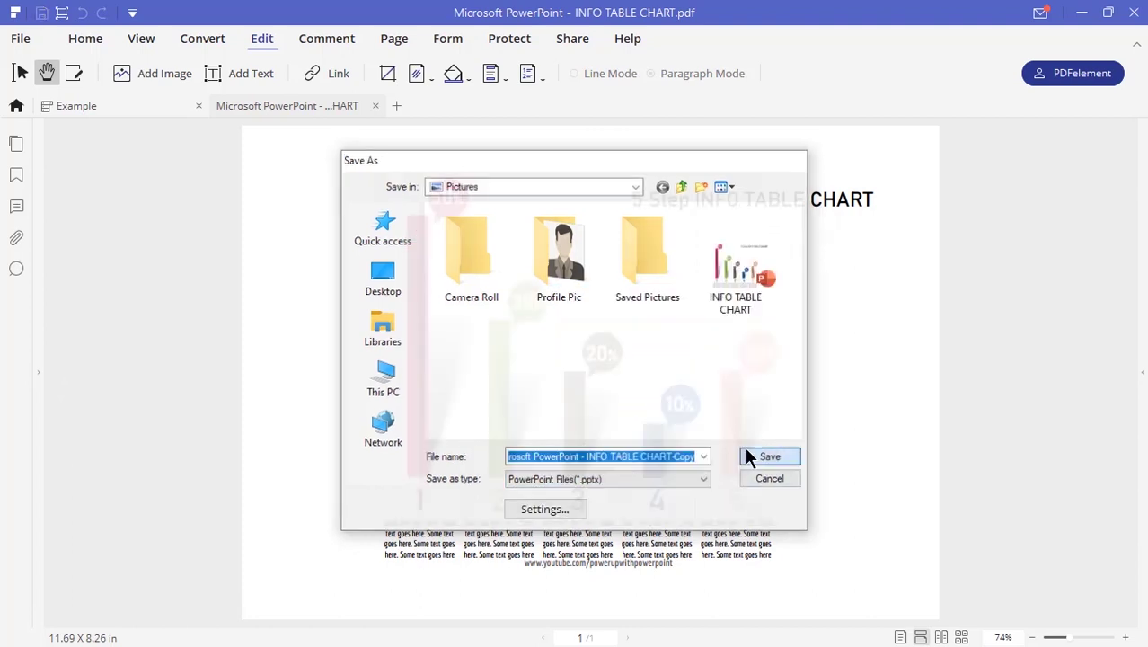
{"action": "left_click", "coordinate": [746, 456]}
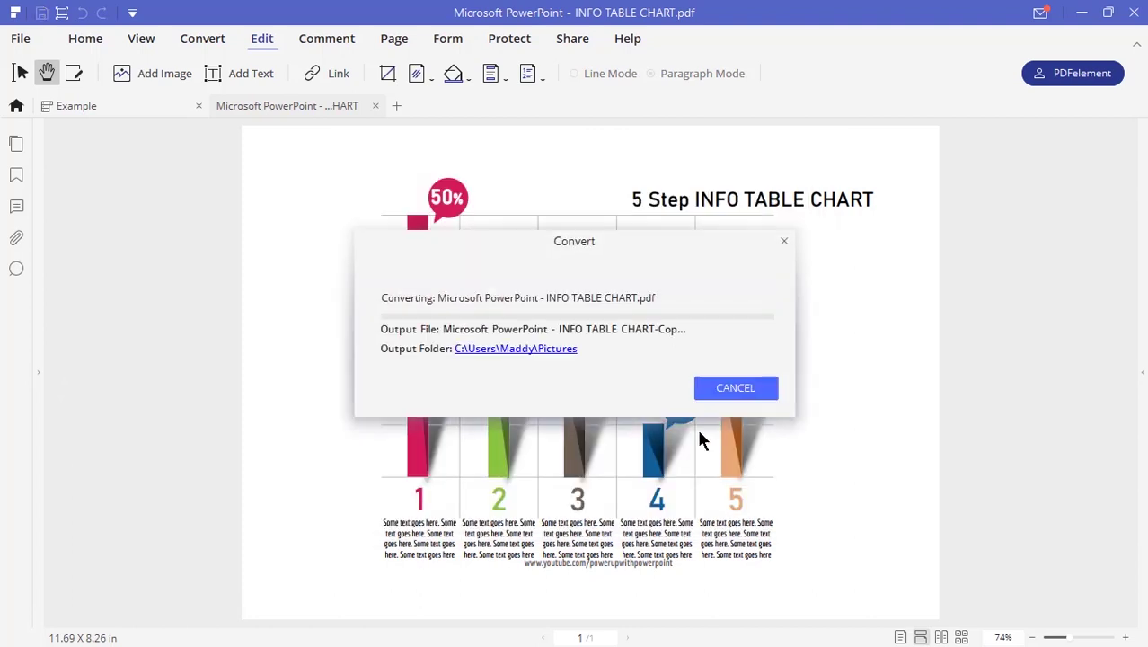
{"action": "left_click", "coordinate": [698, 387]}
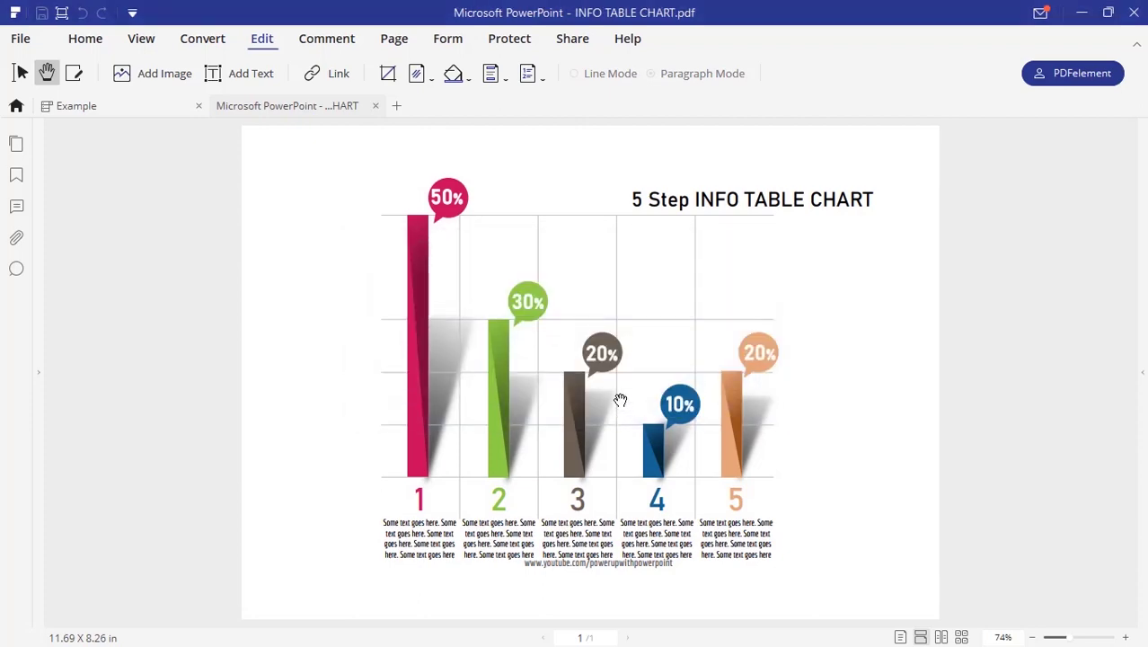
{"action": "left_click", "coordinate": [509, 40]}
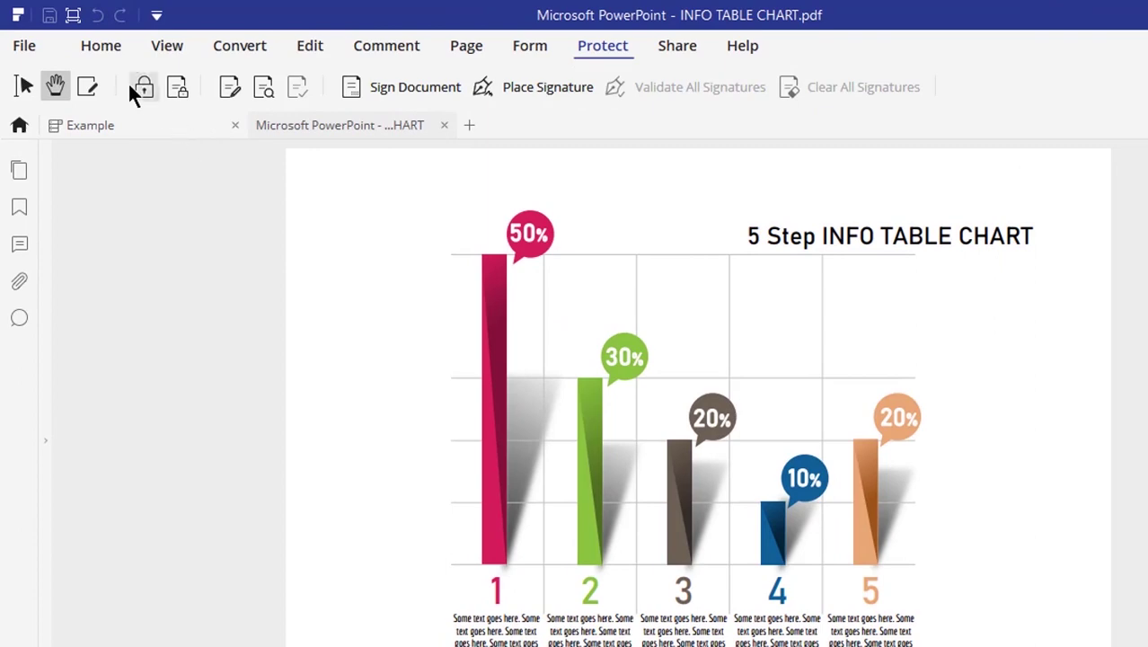
Require a password to open the document, entering and confirming it
{"action": "left_click", "coordinate": [133, 83]}
{"action": "left_click", "coordinate": [400, 143]}
{"action": "left_click", "coordinate": [571, 164]}
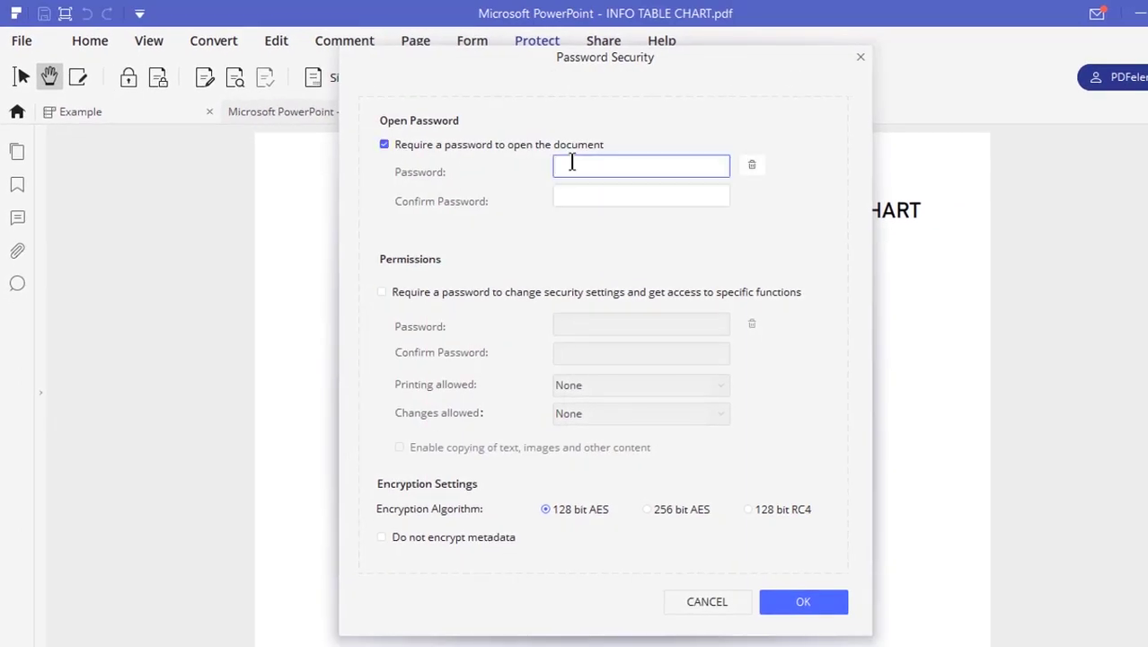
{"action": "key", "text": "Tab"}
{"action": "type", "text": "*****"}
Set a permissions password allowing high-resolution printing and form filling/signing, with 256-bit AES encryption
{"action": "left_click", "coordinate": [480, 294]}
{"action": "left_click", "coordinate": [569, 322]}
{"action": "type", "text": "****"}
{"action": "key", "text": "Tab"}
{"action": "type", "text": "****"}
{"action": "left_click", "coordinate": [707, 387]}
{"action": "left_click", "coordinate": [714, 422]}
{"action": "left_click", "coordinate": [714, 414]}
{"action": "left_click", "coordinate": [643, 503]}
{"action": "left_click", "coordinate": [645, 509]}
{"action": "key", "text": "Return"}
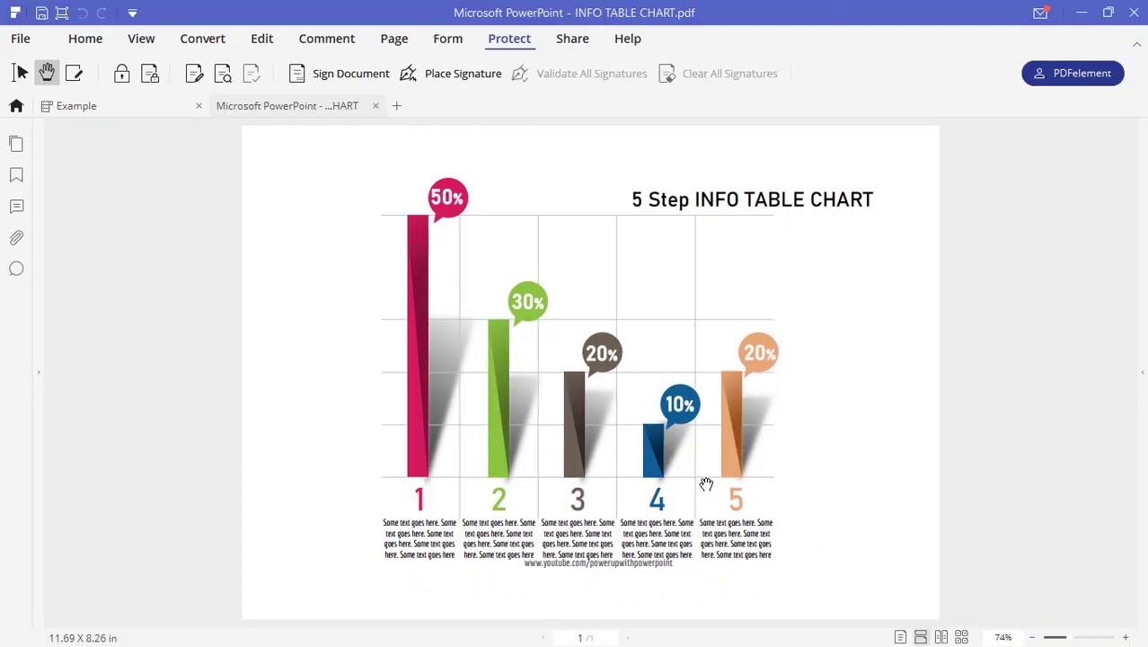
{"action": "left_click", "coordinate": [626, 39]}
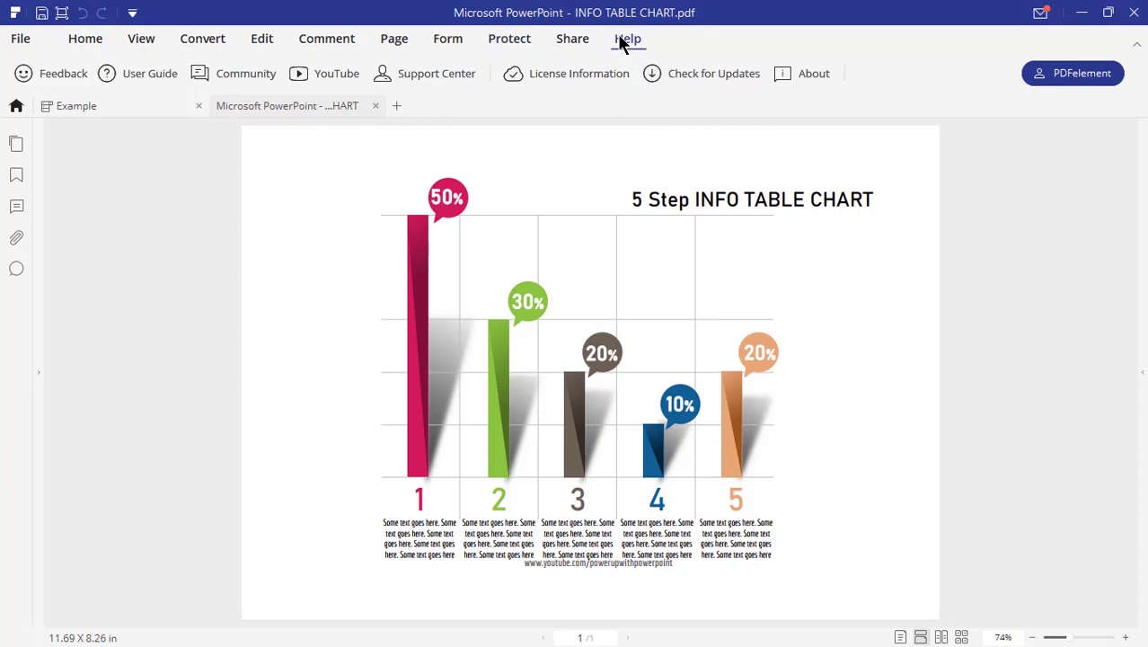
Show the About information for PDFelement
{"action": "left_click", "coordinate": [783, 75]}
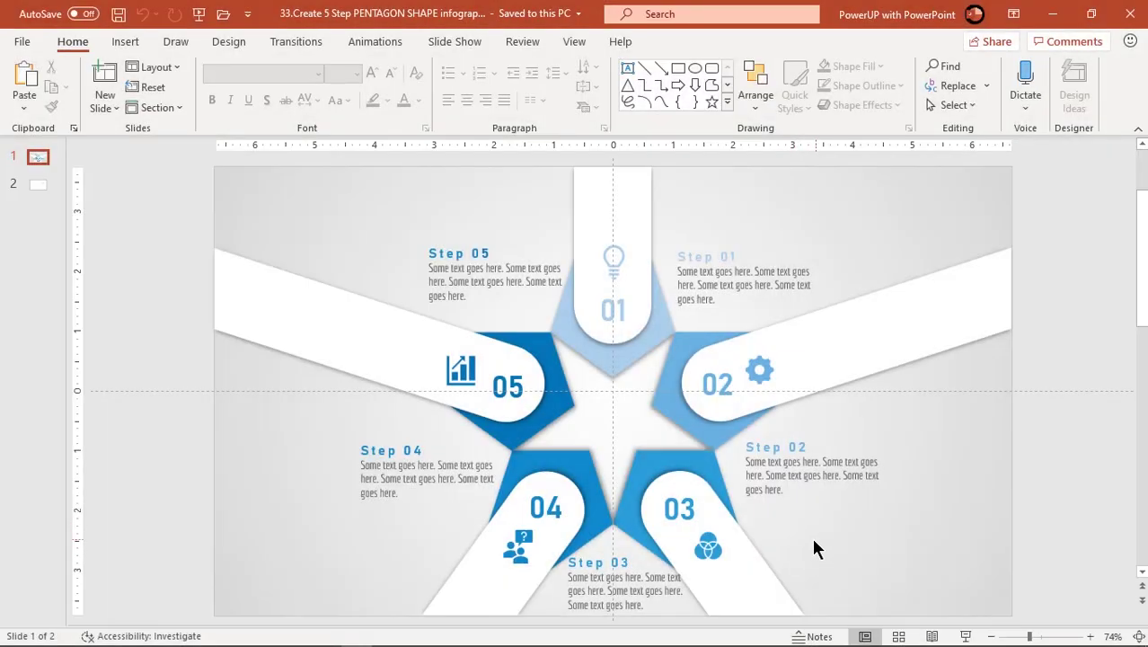
{"action": "left_click", "coordinate": [621, 251]}
{"action": "left_click_drag", "start_coordinate": [640, 240], "coordinate": [802, 195]}
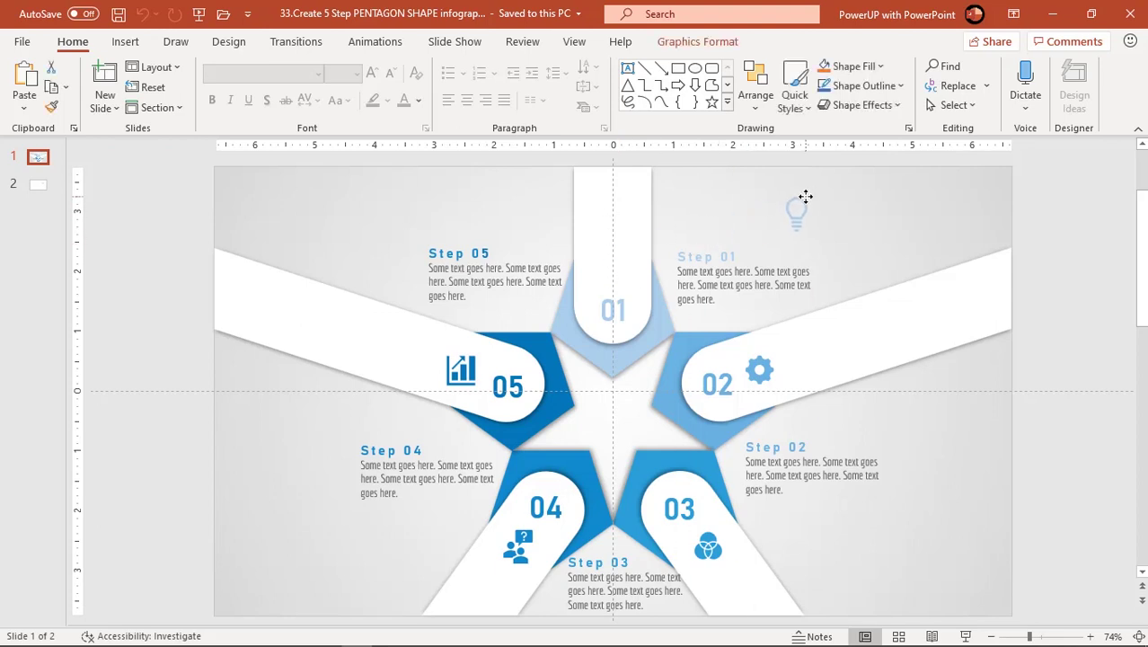
{"action": "left_click", "coordinate": [728, 244]}
{"action": "left_click_drag", "start_coordinate": [729, 242], "coordinate": [800, 231]}
{"action": "left_click", "coordinate": [610, 310]}
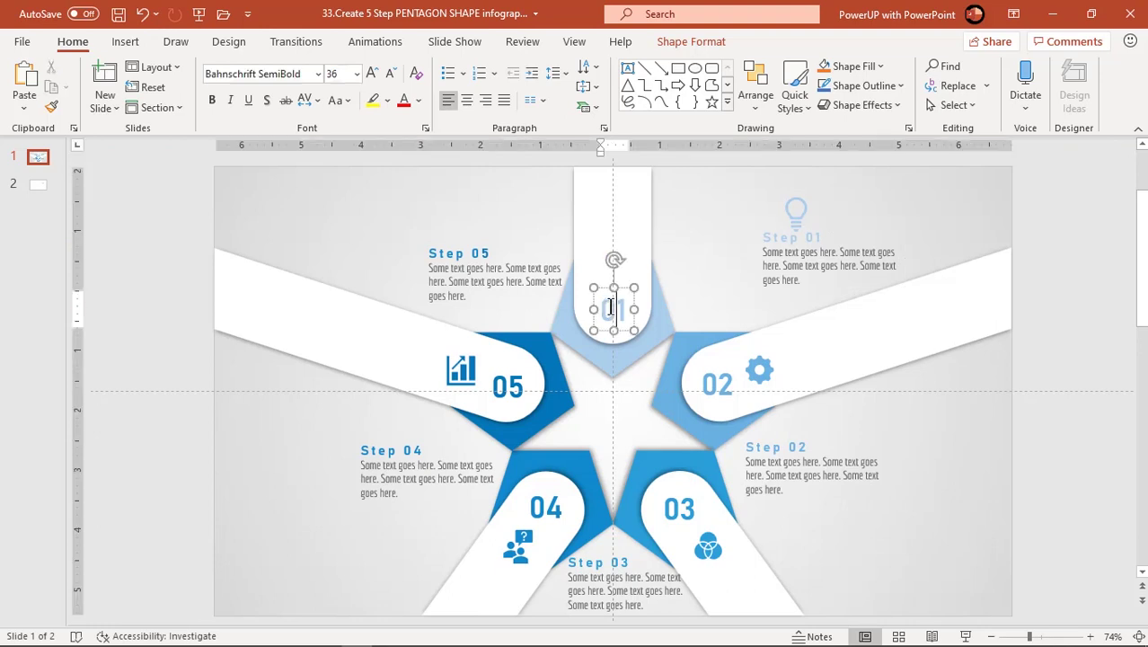
{"action": "left_click_drag", "start_coordinate": [622, 295], "coordinate": [874, 198]}
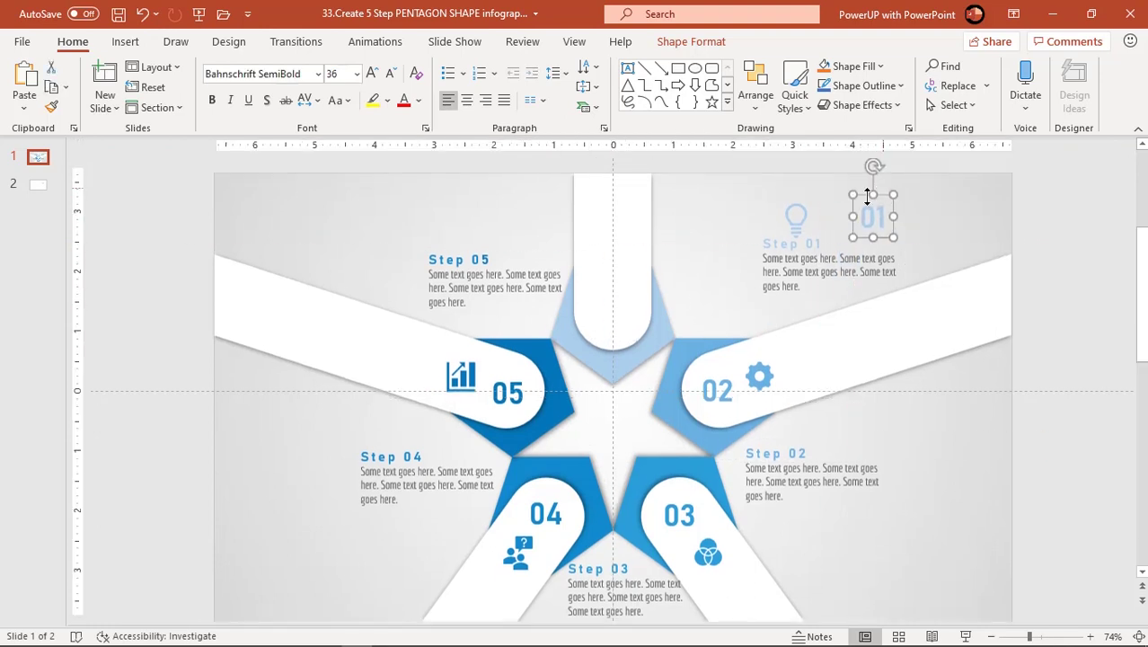
{"action": "left_click_drag", "start_coordinate": [628, 251], "coordinate": [711, 249]}
{"action": "scroll", "coordinate": [712, 249], "scroll_direction": "down", "scroll_amount": 1}
{"action": "left_click_drag", "start_coordinate": [608, 312], "coordinate": [695, 274]}
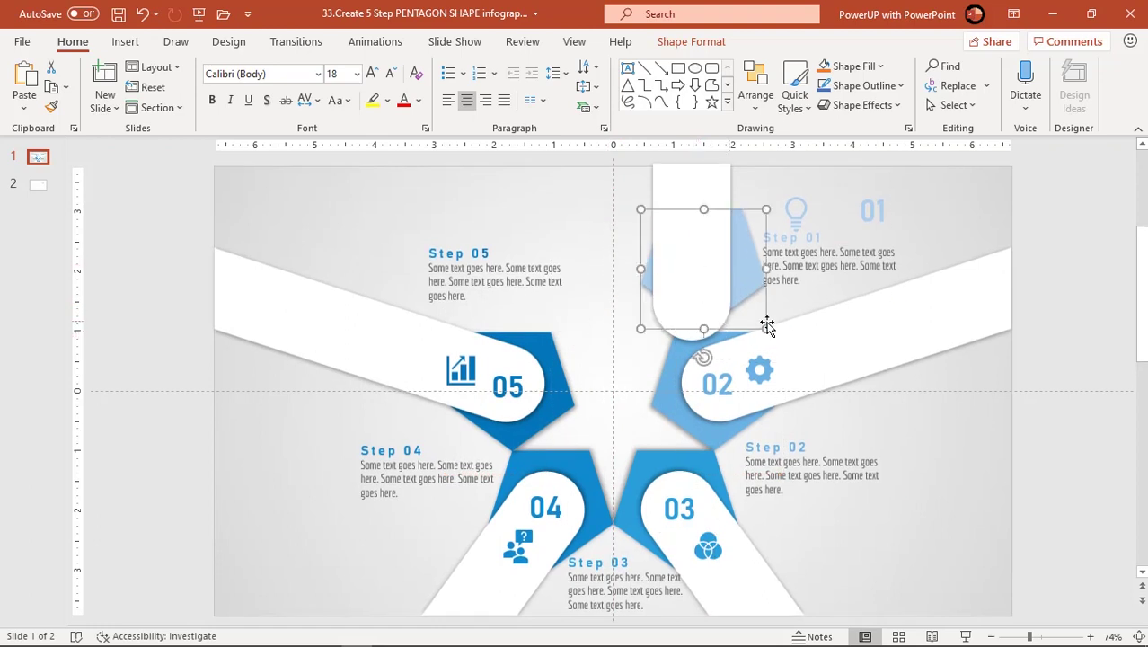
{"action": "left_click", "coordinate": [801, 558]}
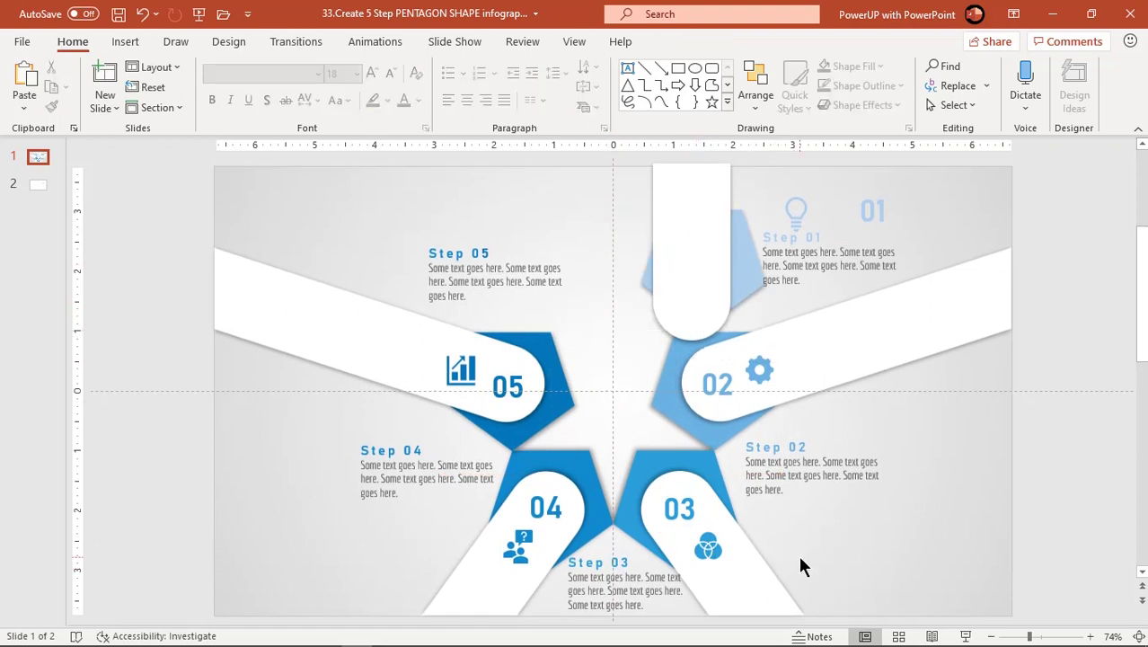
{"action": "key", "text": "ctrl+z"}
{"action": "key", "text": "ctrl+z"}
{"action": "key", "text": "ctrl+z"}
{"action": "key", "text": "ctrl+z"}
{"action": "key", "text": "ctrl+z"}
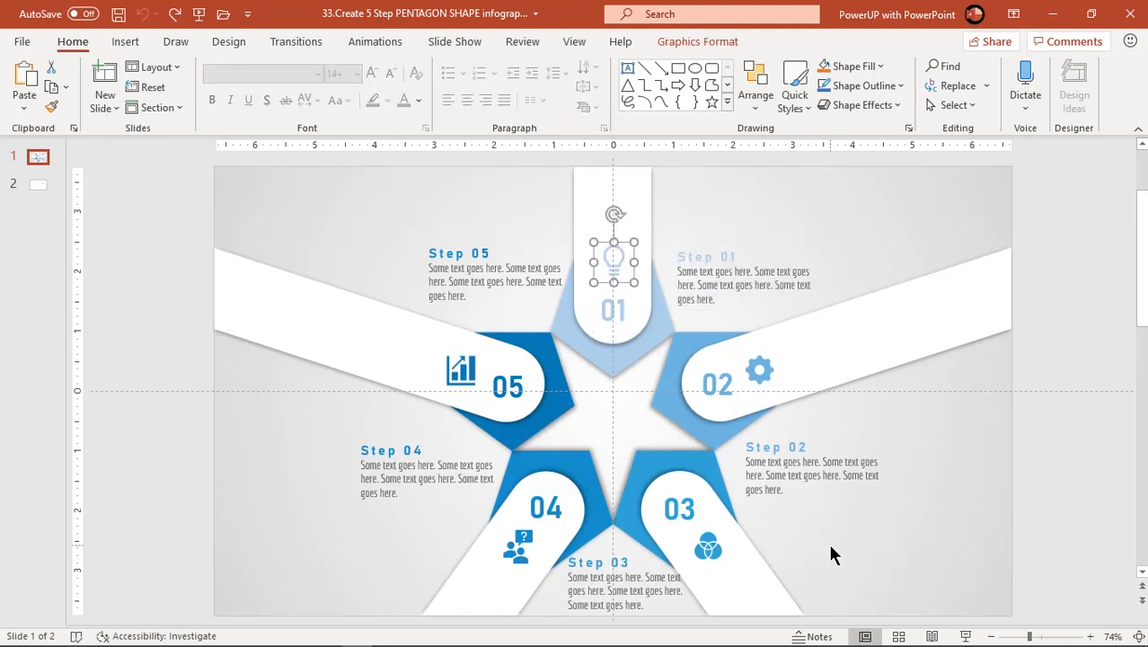
{"action": "left_click", "coordinate": [828, 542]}
{"action": "scroll", "coordinate": [828, 543], "scroll_direction": "down", "scroll_amount": 3}
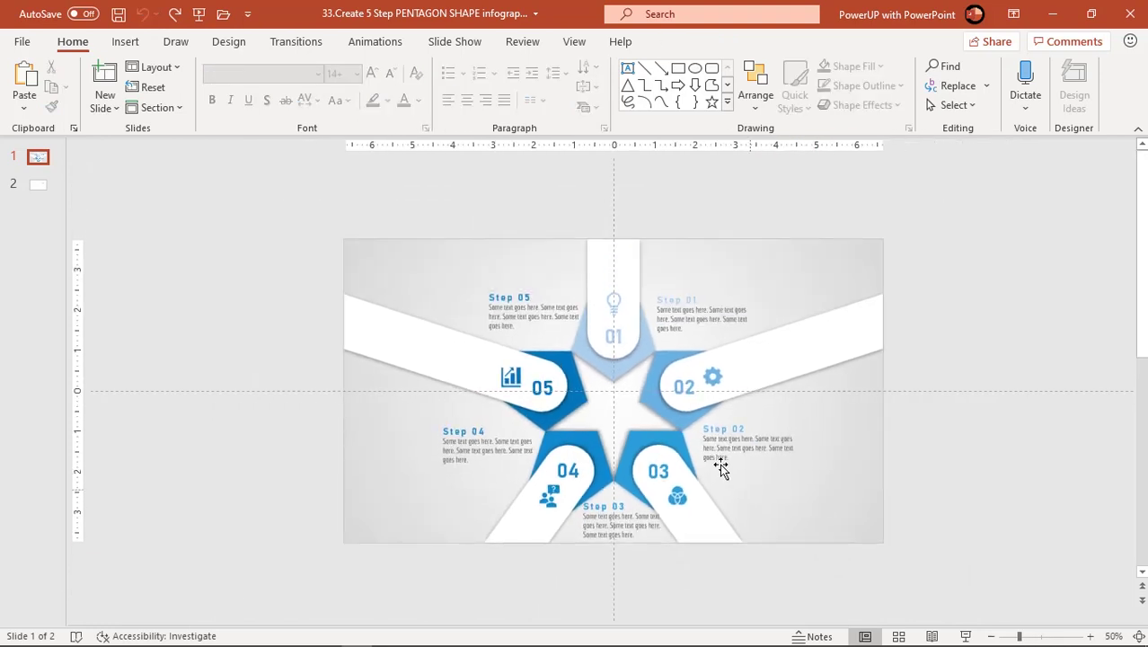
Duplicate the five light-blue pentagon pieces and fill the copies black
{"action": "left_click", "coordinate": [616, 375]}
{"action": "left_click", "coordinate": [652, 396], "text": "shift"}
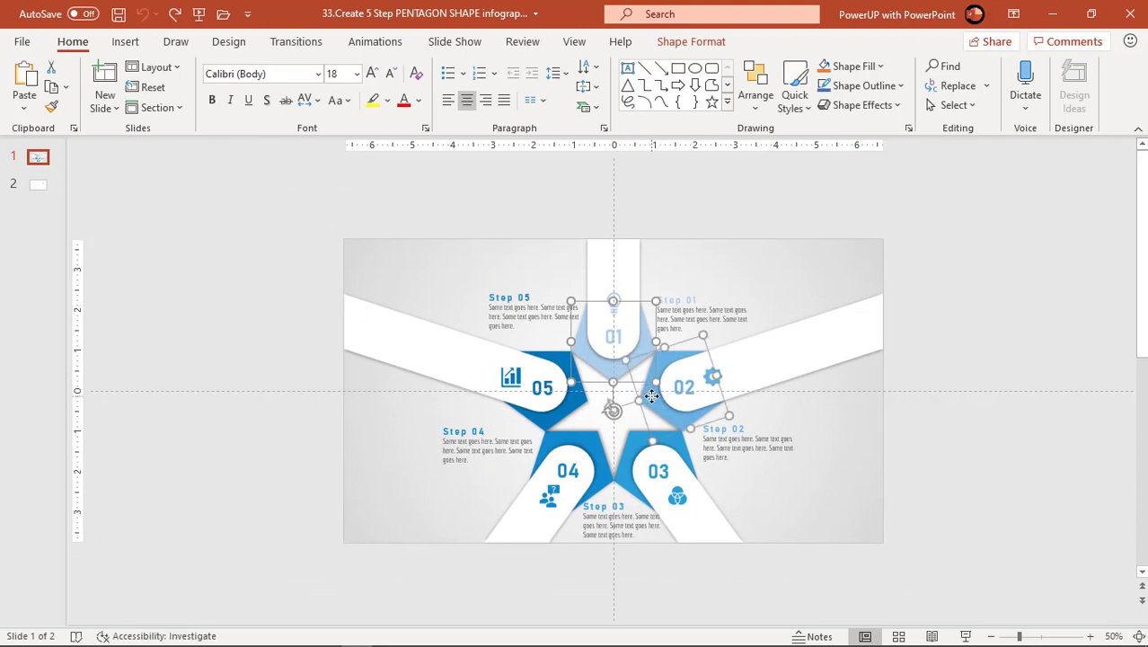
{"action": "left_click", "coordinate": [635, 443], "text": "shift"}
{"action": "left_click", "coordinate": [594, 446], "text": "shift"}
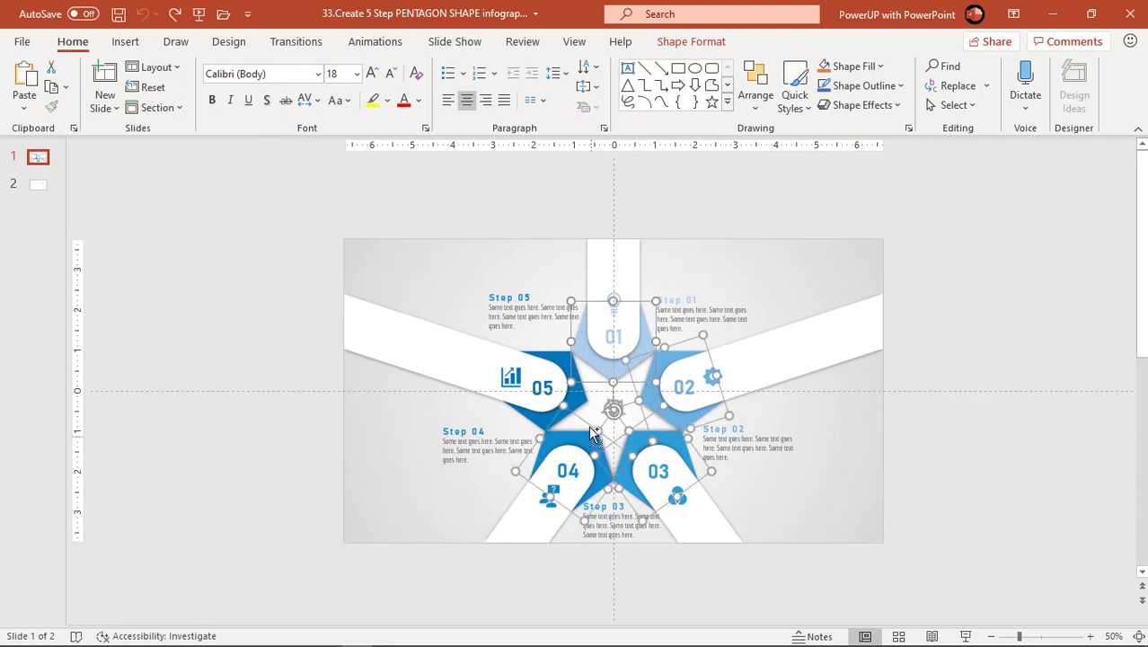
{"action": "left_click", "coordinate": [582, 396], "text": "shift"}
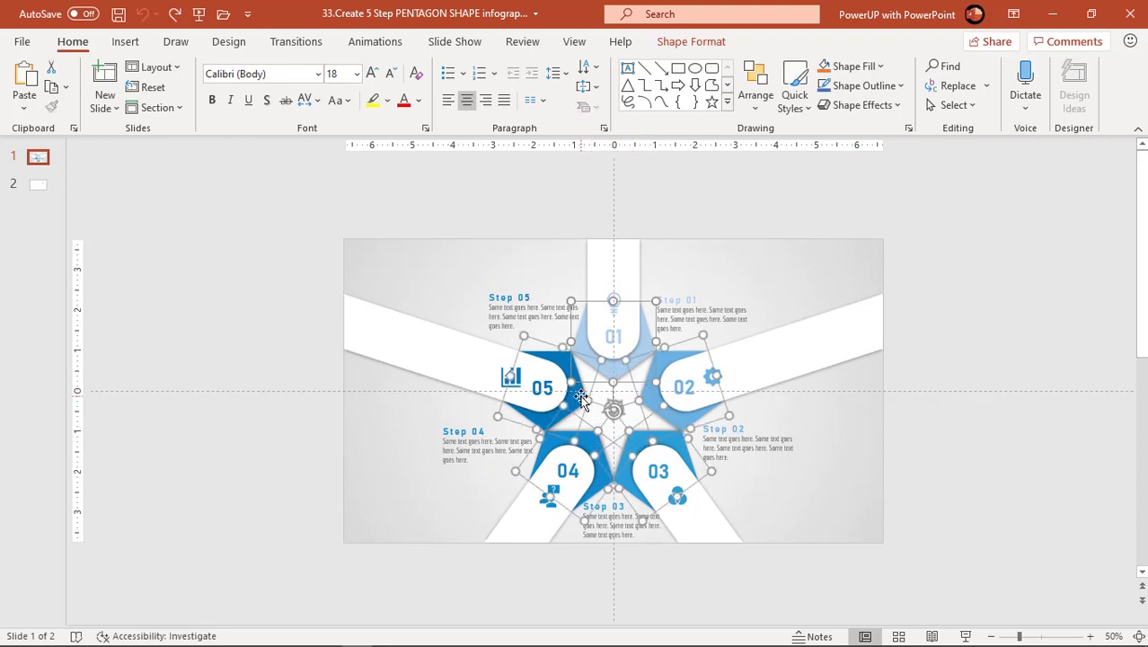
{"action": "key", "text": "ctrl+d"}
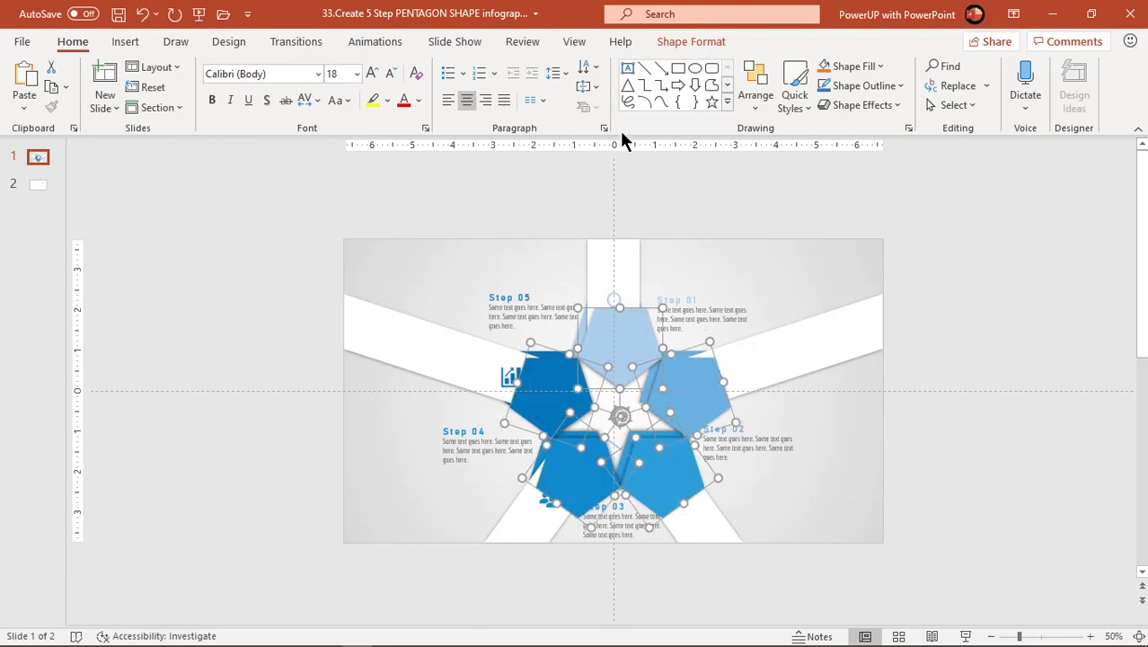
{"action": "left_click", "coordinate": [674, 43]}
{"action": "left_click", "coordinate": [440, 68]}
{"action": "left_click", "coordinate": [419, 167]}
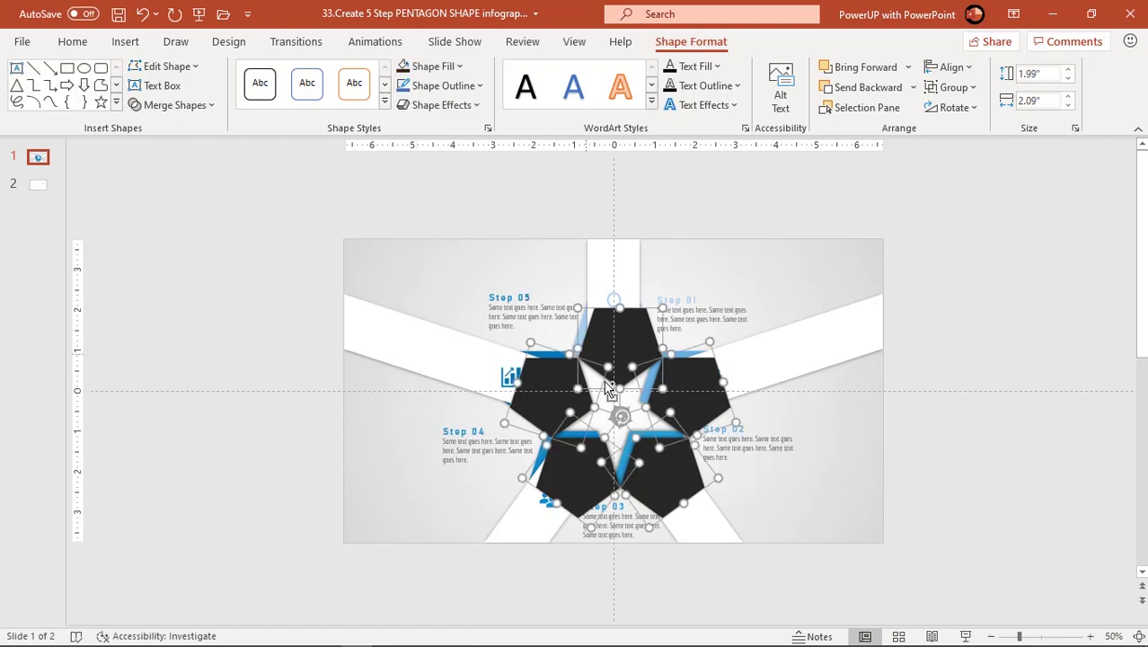
Align the black pentagons over the originals, send them to back, and nudge into place
{"action": "scroll", "coordinate": [604, 302], "scroll_direction": "up", "scroll_amount": 3}
{"action": "left_click_drag", "start_coordinate": [604, 302], "coordinate": [614, 293]}
{"action": "key", "text": "ctrl+Down"}
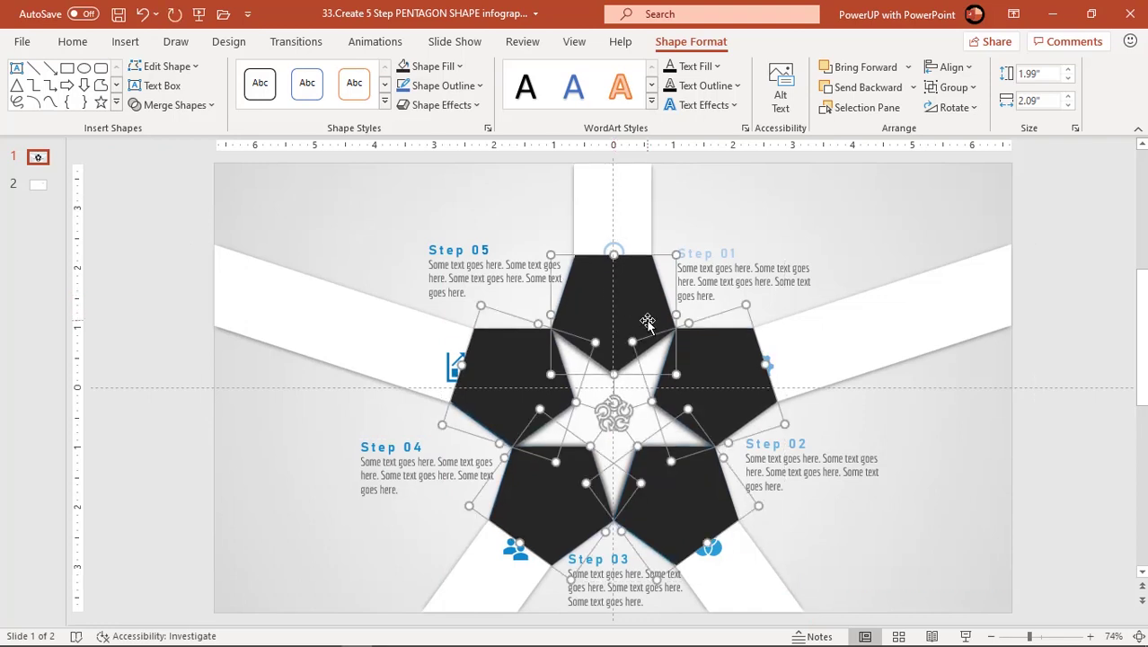
{"action": "right_click", "coordinate": [647, 319]}
{"action": "left_click", "coordinate": [710, 474]}
{"action": "key", "text": "ctrl+Left"}
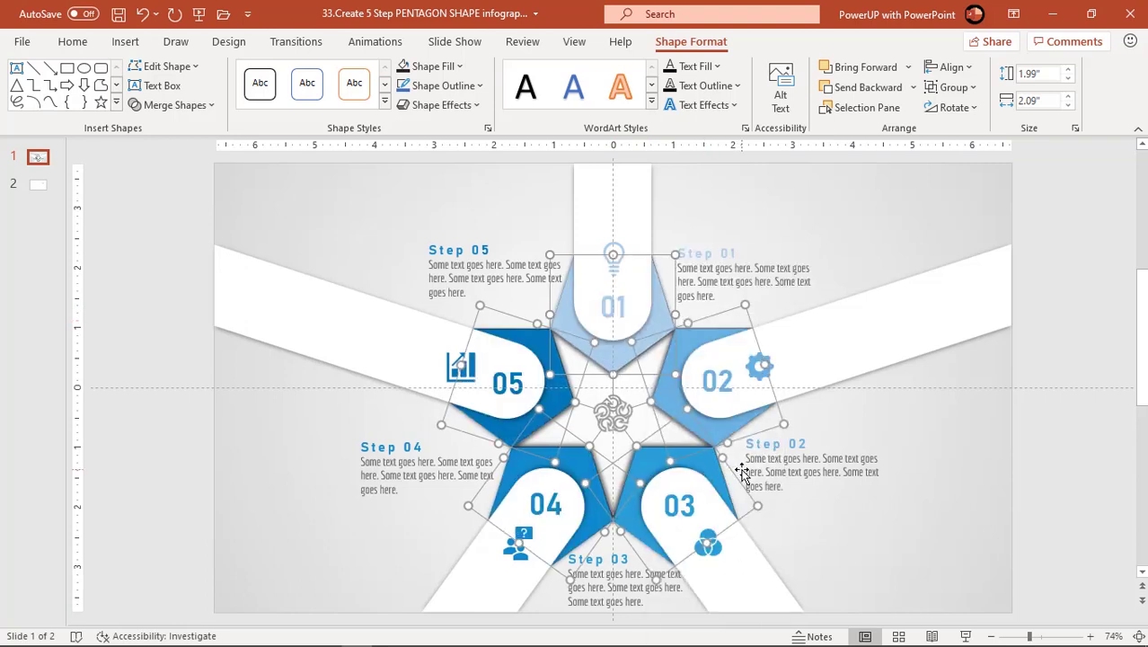
{"action": "key", "text": "ctrl+Left"}
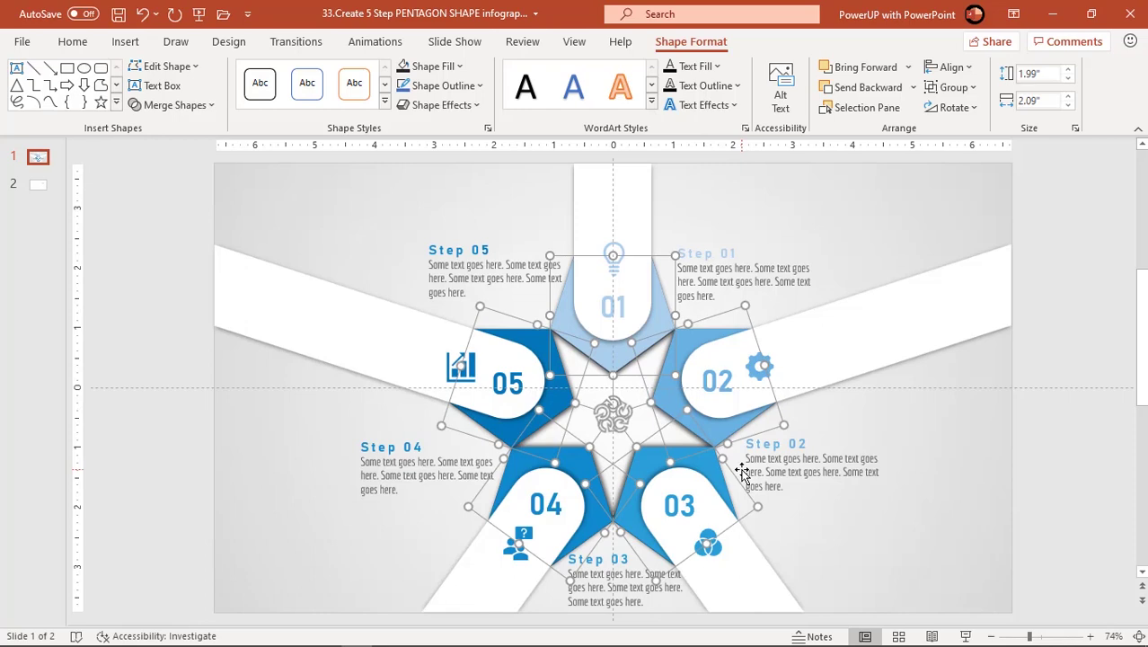
{"action": "left_click", "coordinate": [895, 519]}
{"action": "scroll", "coordinate": [895, 520], "scroll_direction": "down", "scroll_amount": 3}
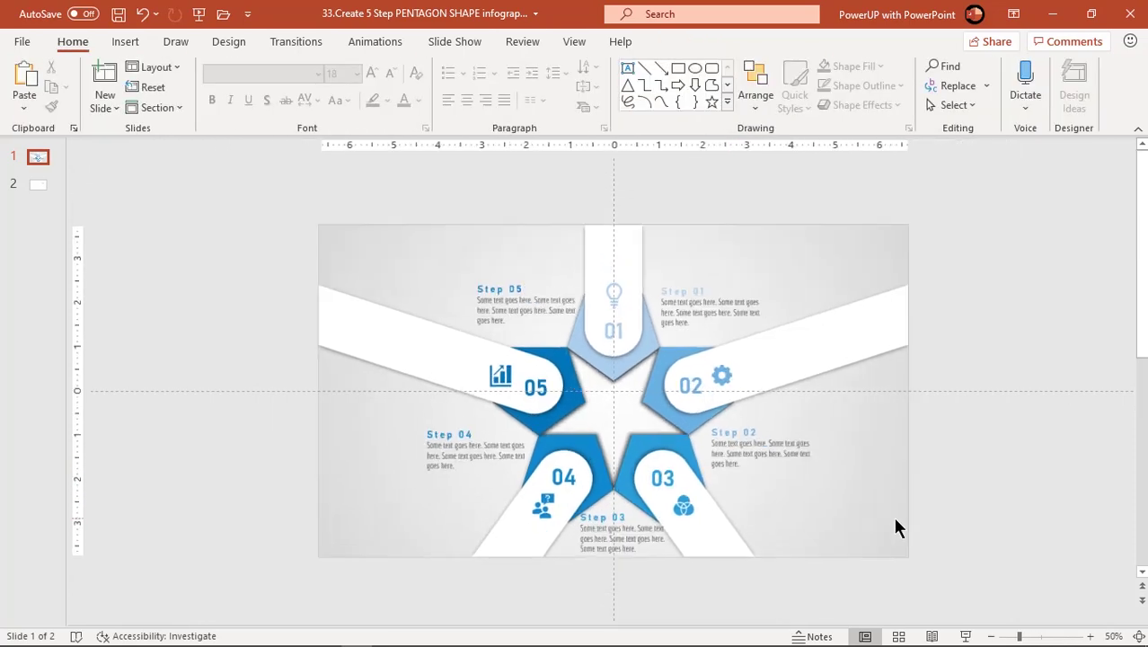
Move the 01 pentagon and arm above the slide and the 02 pieces off the right
{"action": "left_click", "coordinate": [612, 375]}
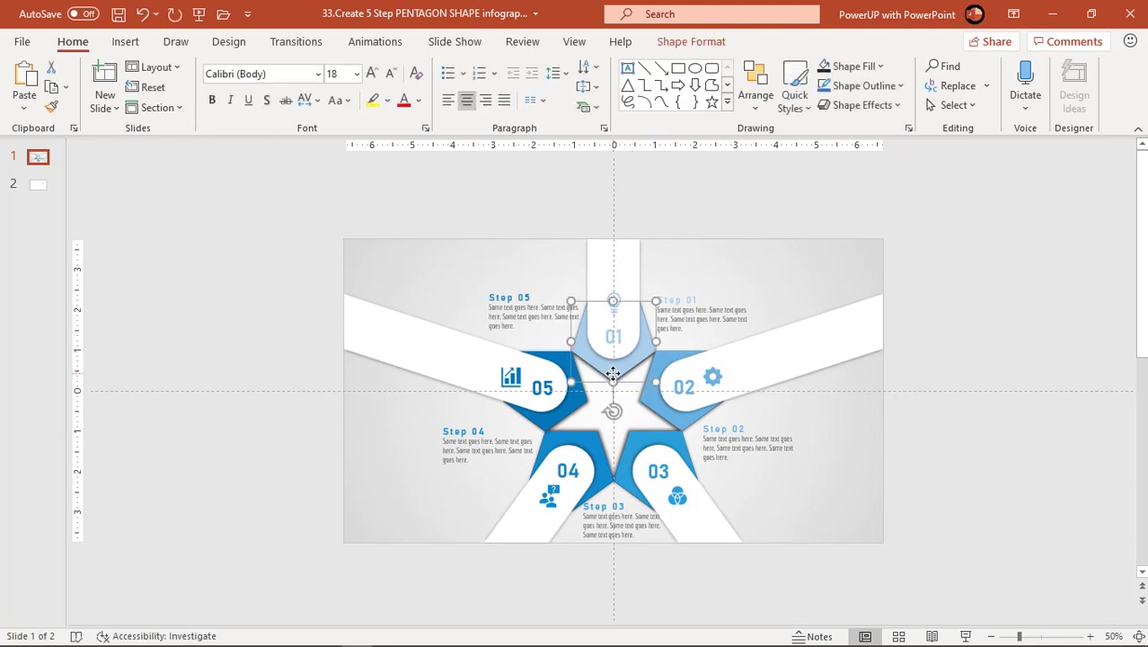
{"action": "left_click_drag", "start_coordinate": [612, 375], "coordinate": [613, 224]}
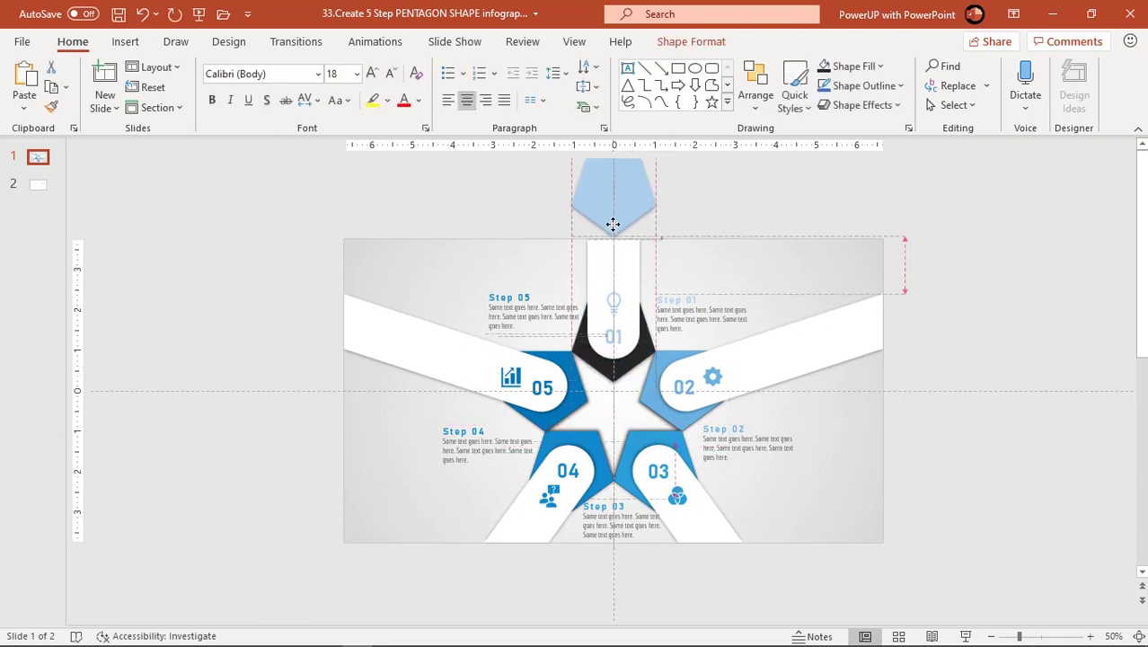
{"action": "scroll", "coordinate": [620, 314], "scroll_direction": "down", "scroll_amount": 2}
{"action": "left_click", "coordinate": [624, 309]}
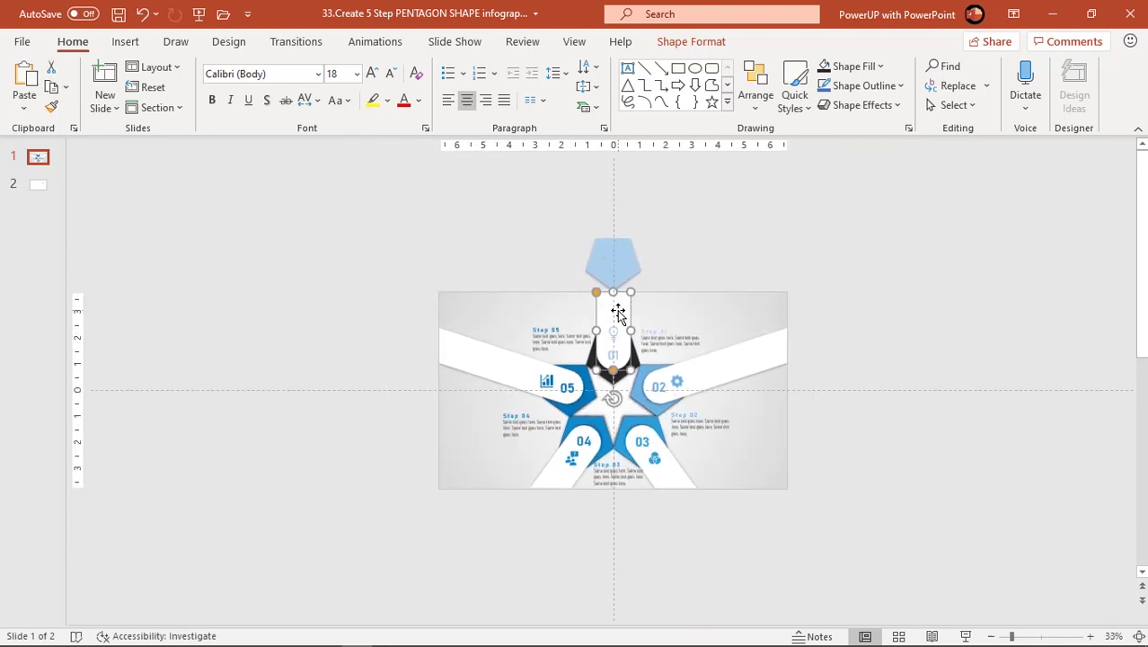
{"action": "left_click_drag", "start_coordinate": [618, 311], "coordinate": [610, 225]}
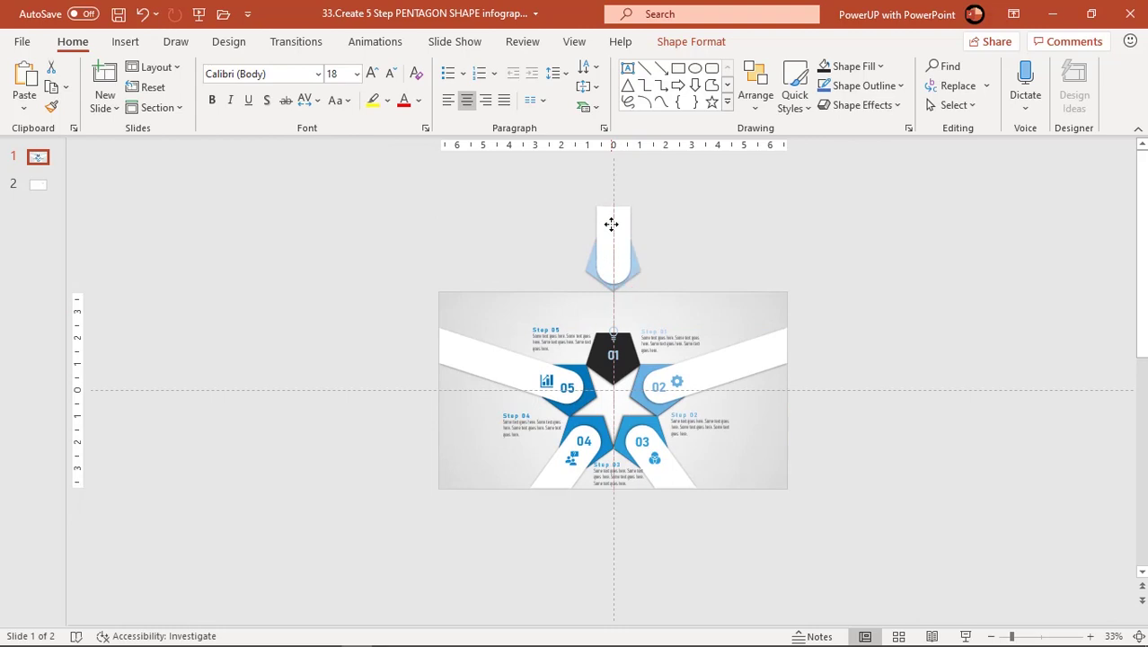
{"action": "left_click", "coordinate": [733, 412]}
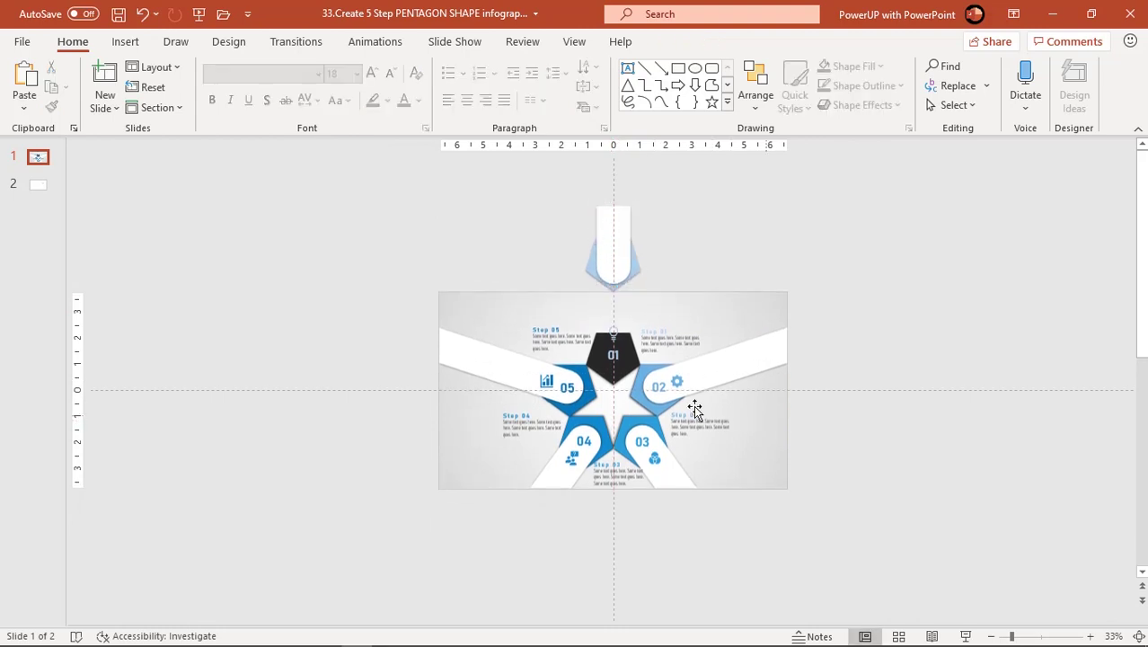
{"action": "left_click", "coordinate": [637, 401]}
{"action": "left_click_drag", "start_coordinate": [638, 399], "coordinate": [798, 344]}
{"action": "left_click_drag", "start_coordinate": [714, 377], "coordinate": [863, 324]}
{"action": "key", "text": "Down"}
{"action": "key", "text": "Down"}
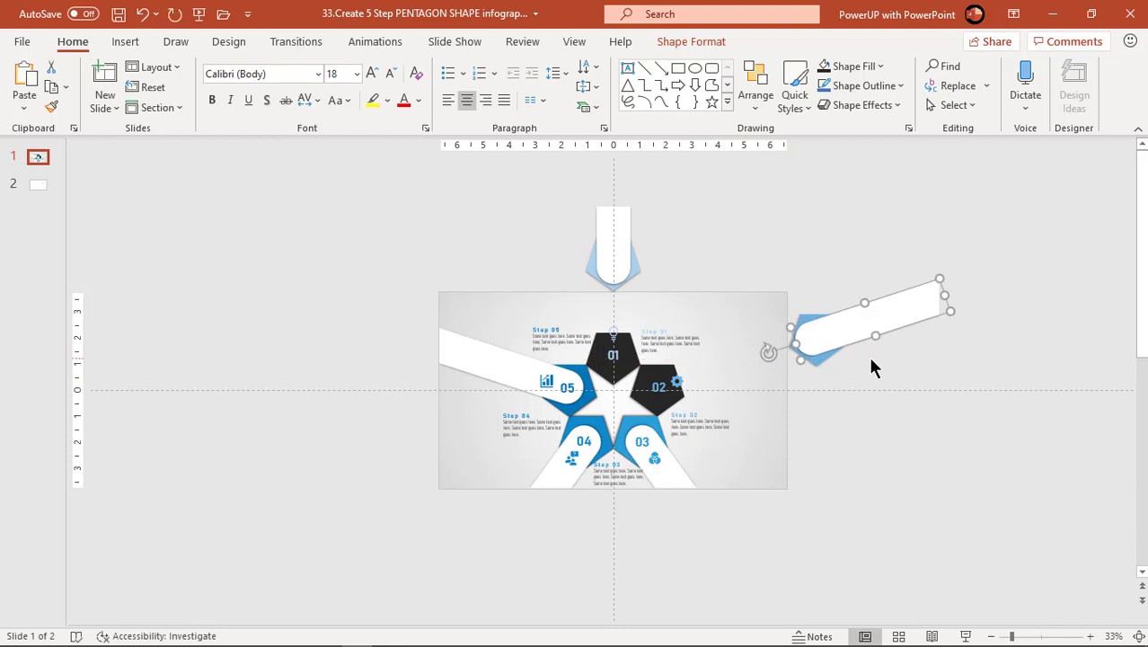
{"action": "left_click", "coordinate": [868, 365]}
Move the 03 and 04 pieces below the slide and the 05 pieces off the left
{"action": "left_click_drag", "start_coordinate": [686, 429], "coordinate": [730, 536]}
{"action": "left_click", "coordinate": [820, 530]}
{"action": "left_click_drag", "start_coordinate": [620, 436], "coordinate": [582, 512]}
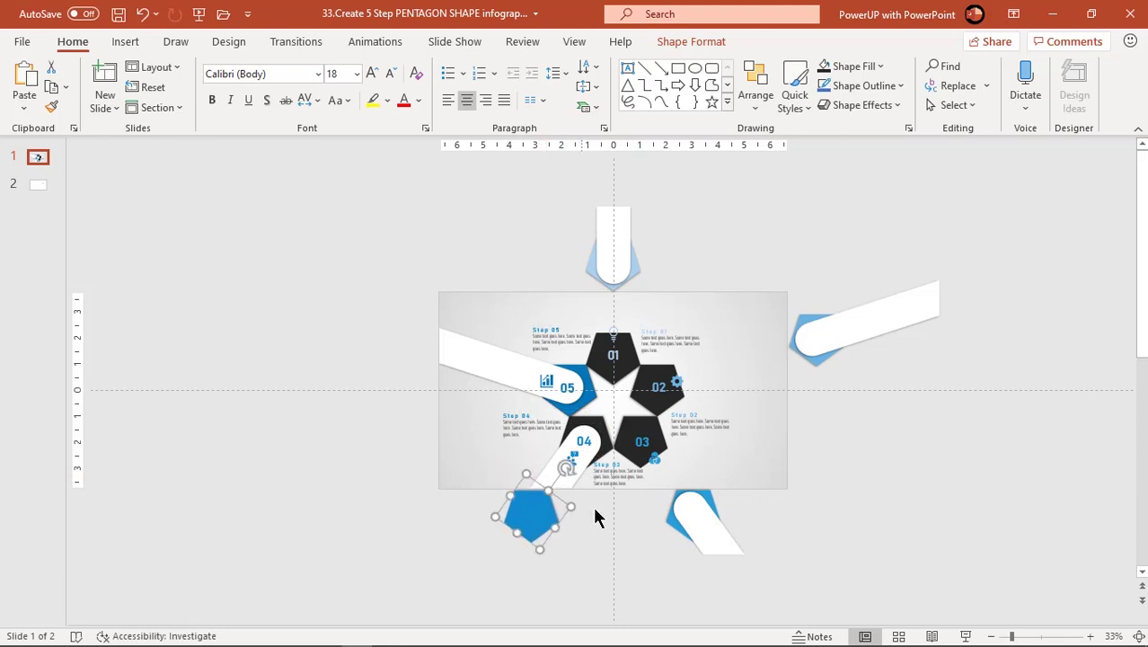
{"action": "left_click_drag", "start_coordinate": [546, 474], "coordinate": [504, 540]}
{"action": "left_click", "coordinate": [620, 531]}
{"action": "left_click_drag", "start_coordinate": [577, 403], "coordinate": [427, 346]}
{"action": "left_click", "coordinate": [495, 369]}
{"action": "left_click_drag", "start_coordinate": [495, 368], "coordinate": [345, 316]}
{"action": "key", "text": "ctrl+z"}
{"action": "left_click", "coordinate": [379, 428]}
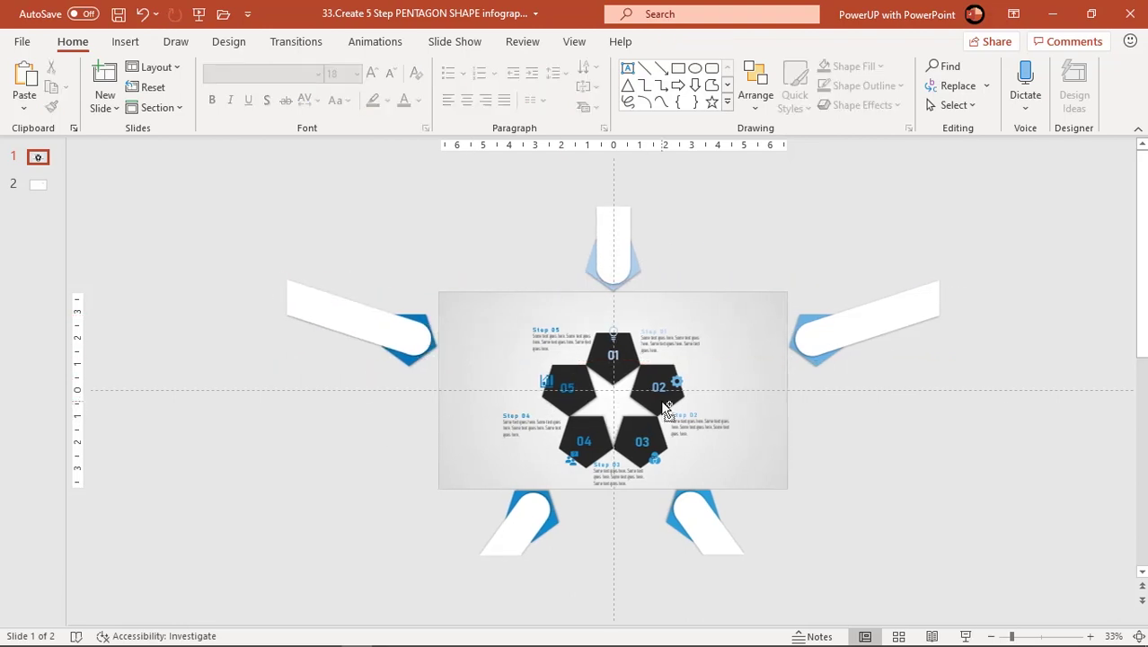
Give the top blue pentagon (Pentagon 8) a Lines motion path ending on the black 01 pentagon
{"action": "left_click", "coordinate": [635, 269]}
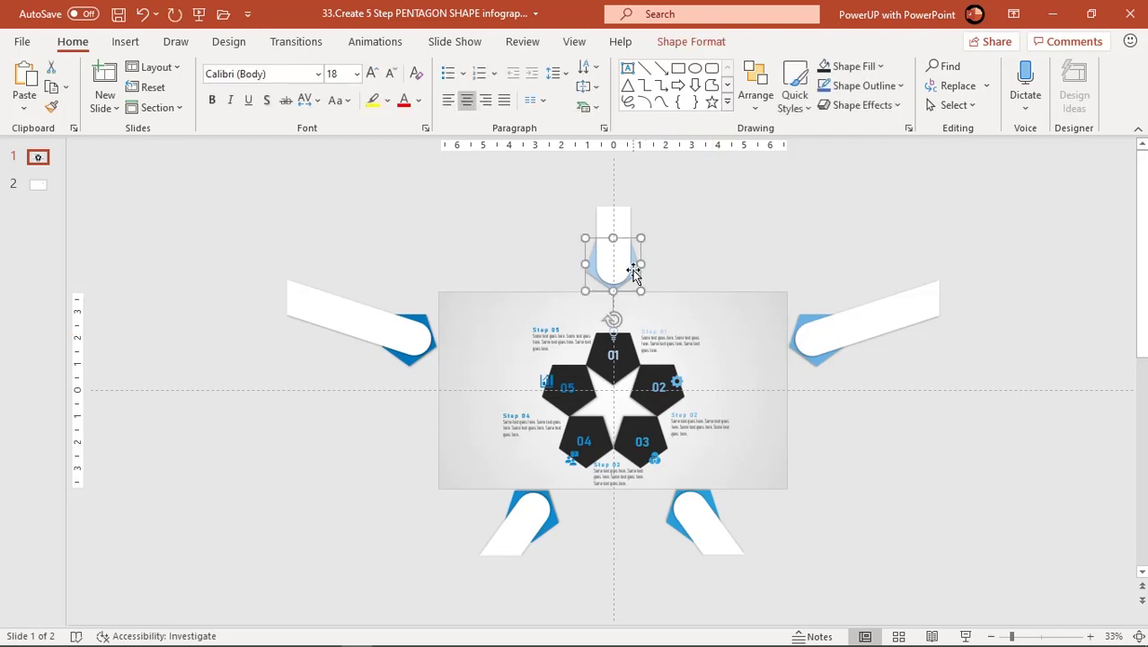
{"action": "scroll", "coordinate": [651, 280], "scroll_direction": "up", "scroll_amount": 2, "text": "ctrl"}
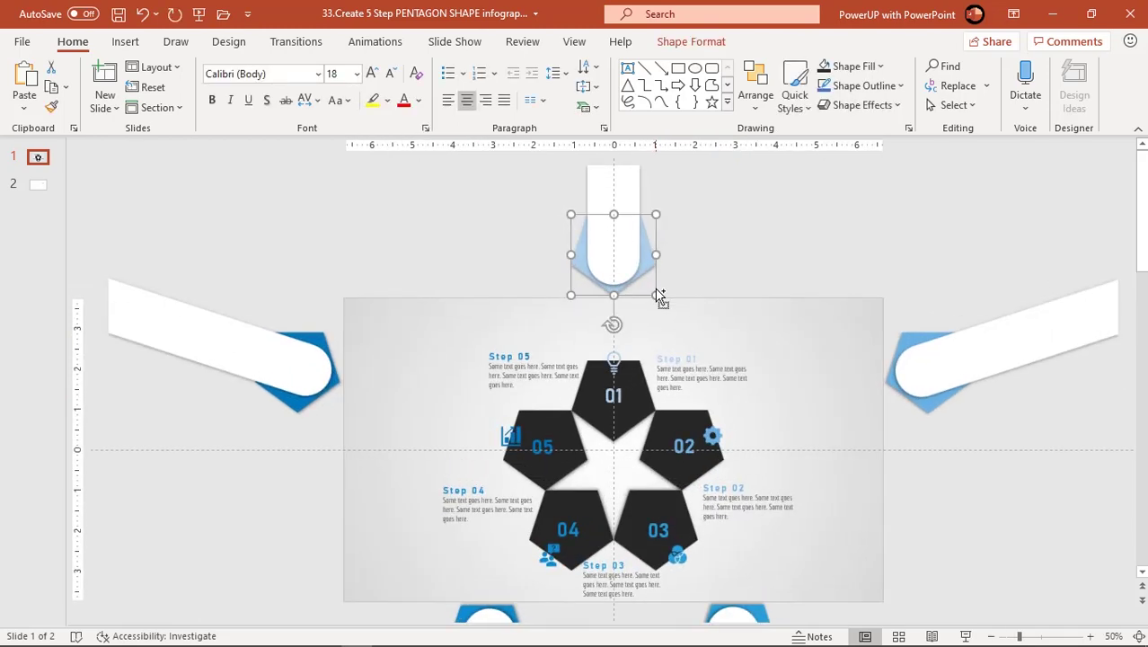
{"action": "left_click", "coordinate": [374, 41]}
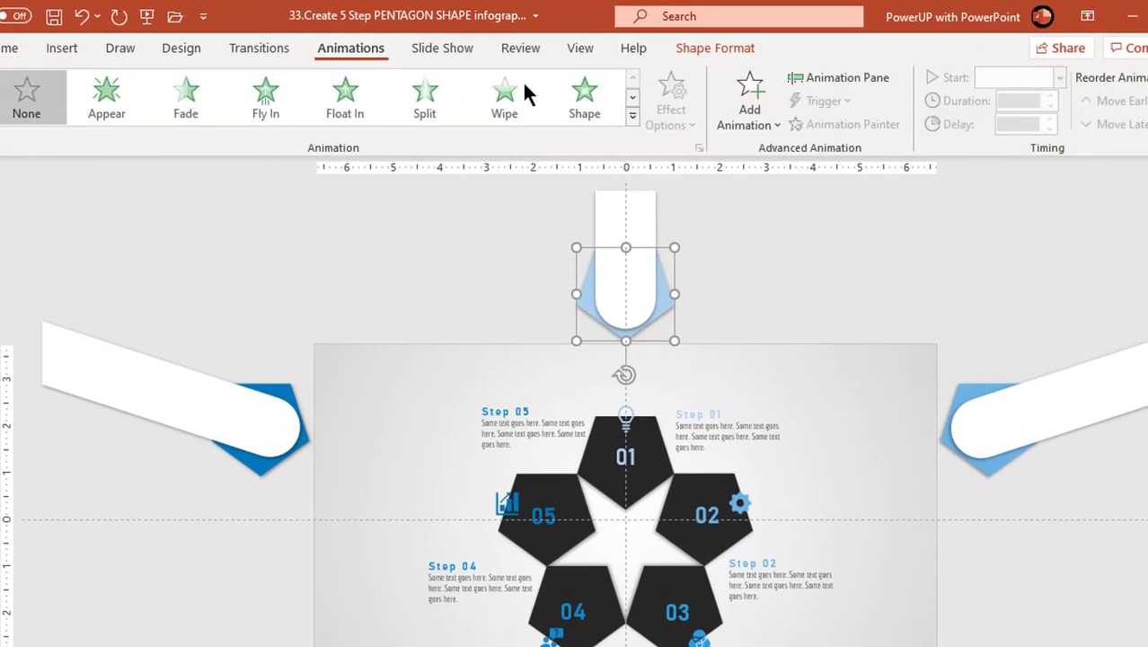
{"action": "left_click", "coordinate": [813, 80]}
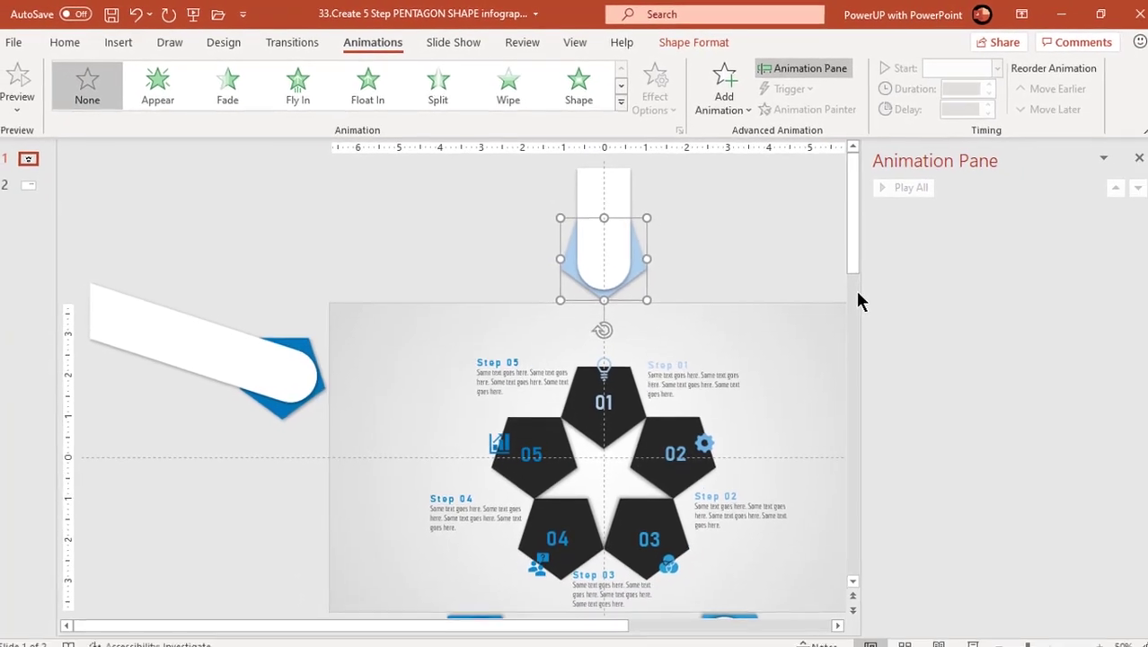
{"action": "left_click_drag", "start_coordinate": [869, 294], "coordinate": [974, 290]}
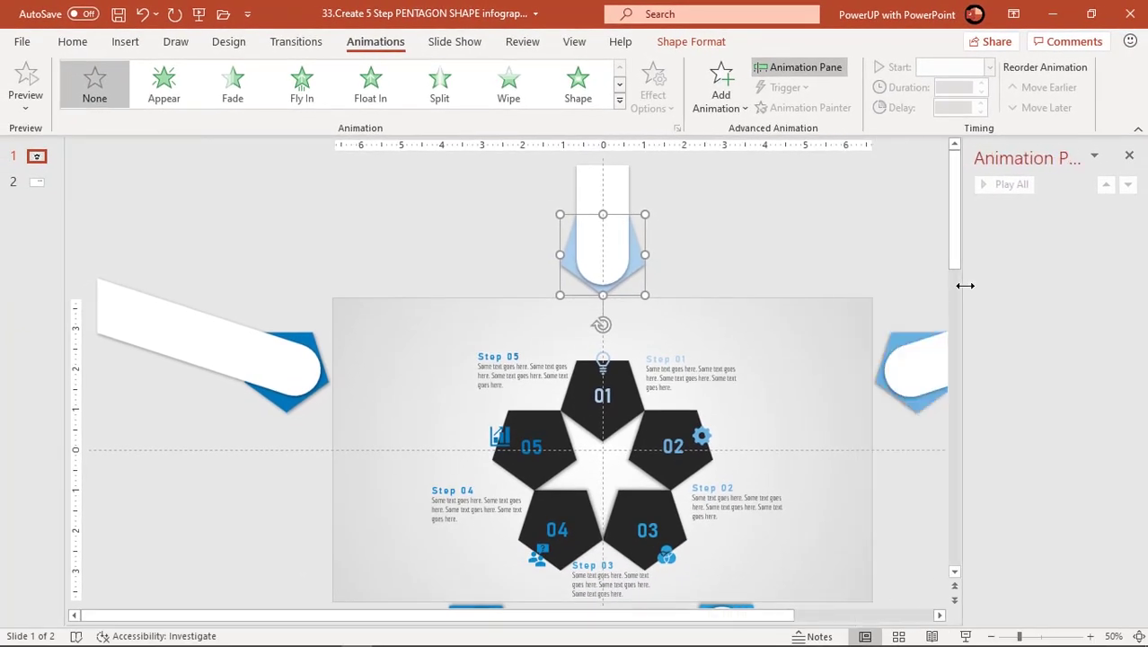
{"action": "left_click", "coordinate": [620, 106]}
{"action": "left_click_drag", "start_coordinate": [620, 128], "coordinate": [620, 259]}
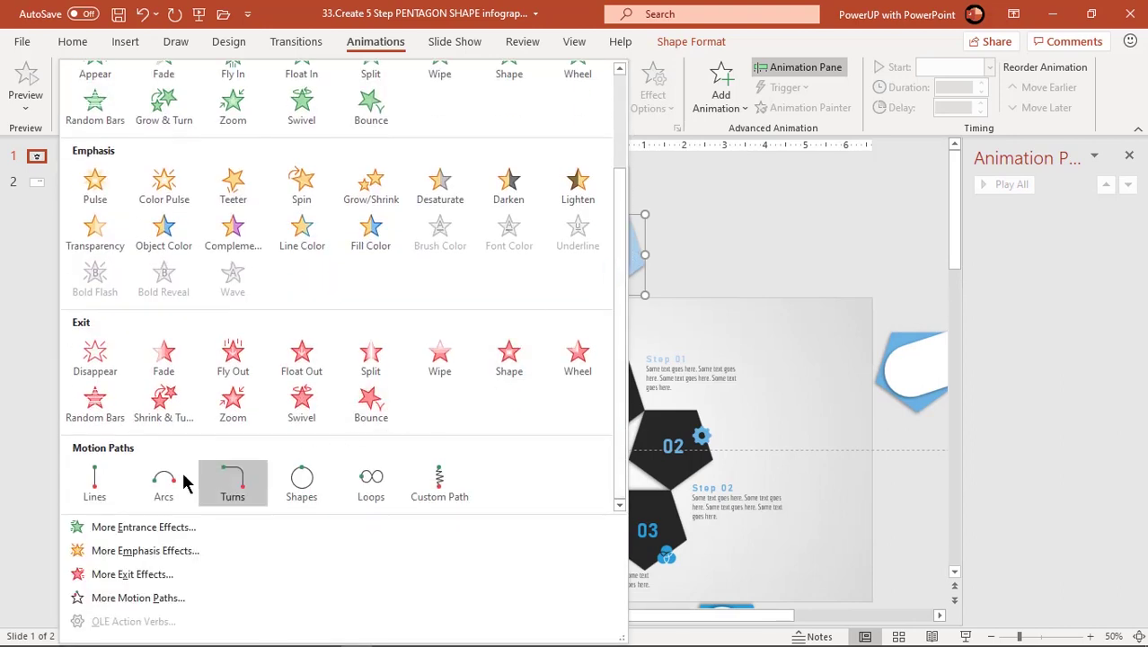
{"action": "left_click", "coordinate": [99, 479]}
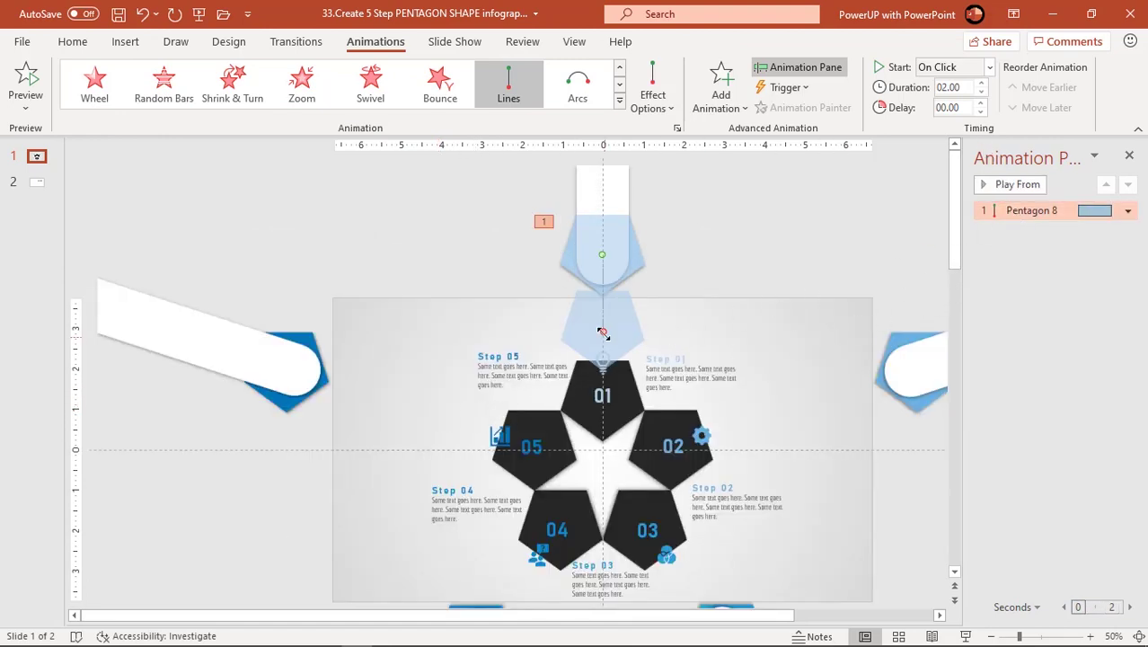
{"action": "left_click_drag", "start_coordinate": [601, 334], "coordinate": [605, 396]}
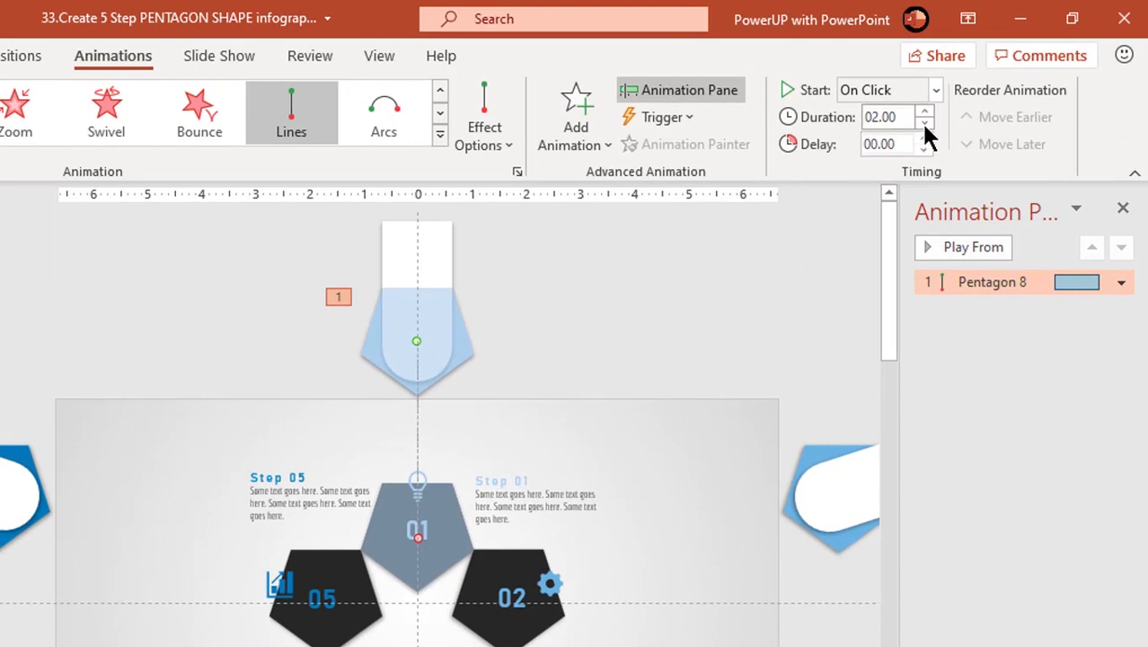
Set the motion path's duration to 01.00 second and bring up its effect settings
{"action": "left_click", "coordinate": [980, 92]}
{"action": "left_click", "coordinate": [924, 126]}
{"action": "left_click", "coordinate": [924, 126]}
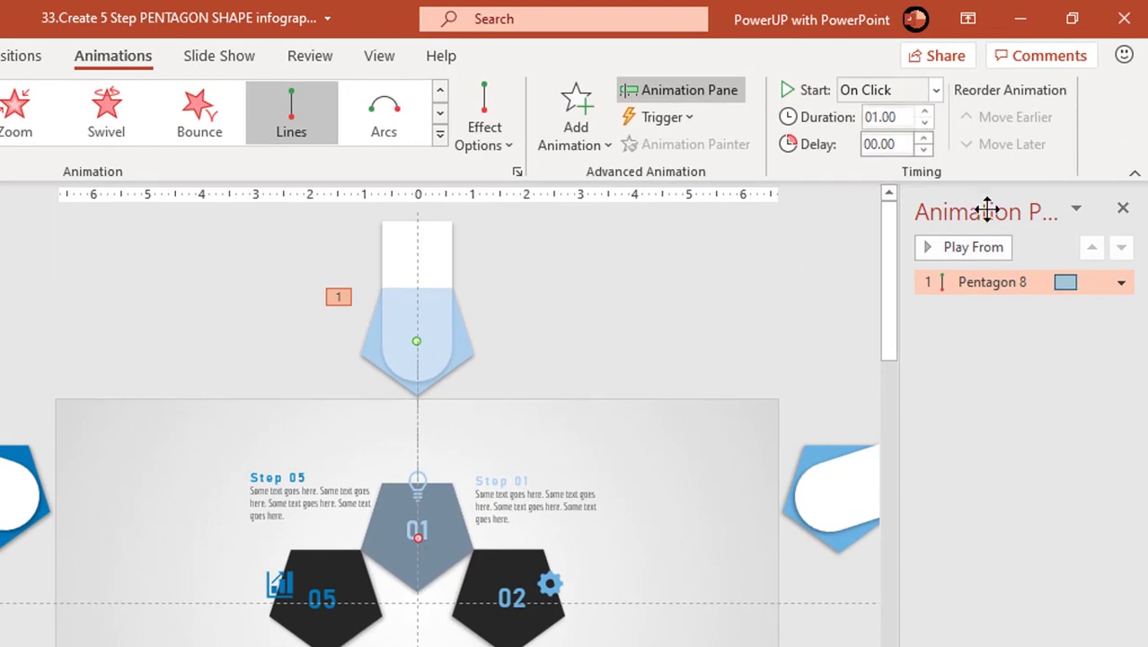
{"action": "left_click", "coordinate": [1120, 283]}
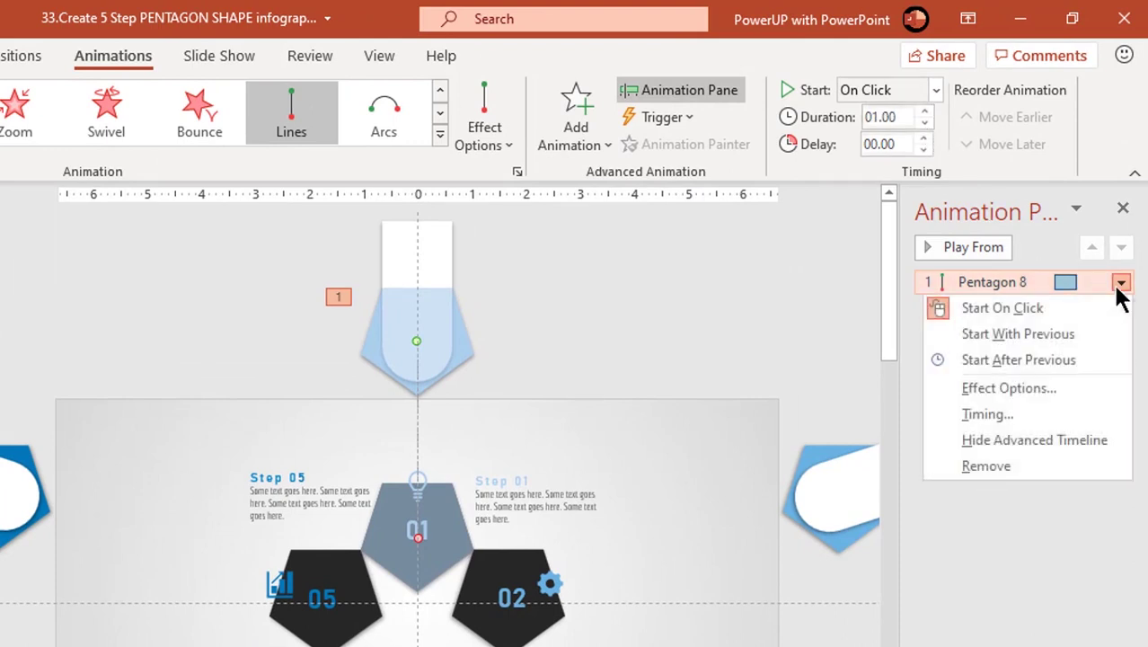
{"action": "left_click", "coordinate": [1034, 387]}
Add a 0.4 sec bounce end to the pentagon's motion path and confirm
{"action": "left_click", "coordinate": [362, 410]}
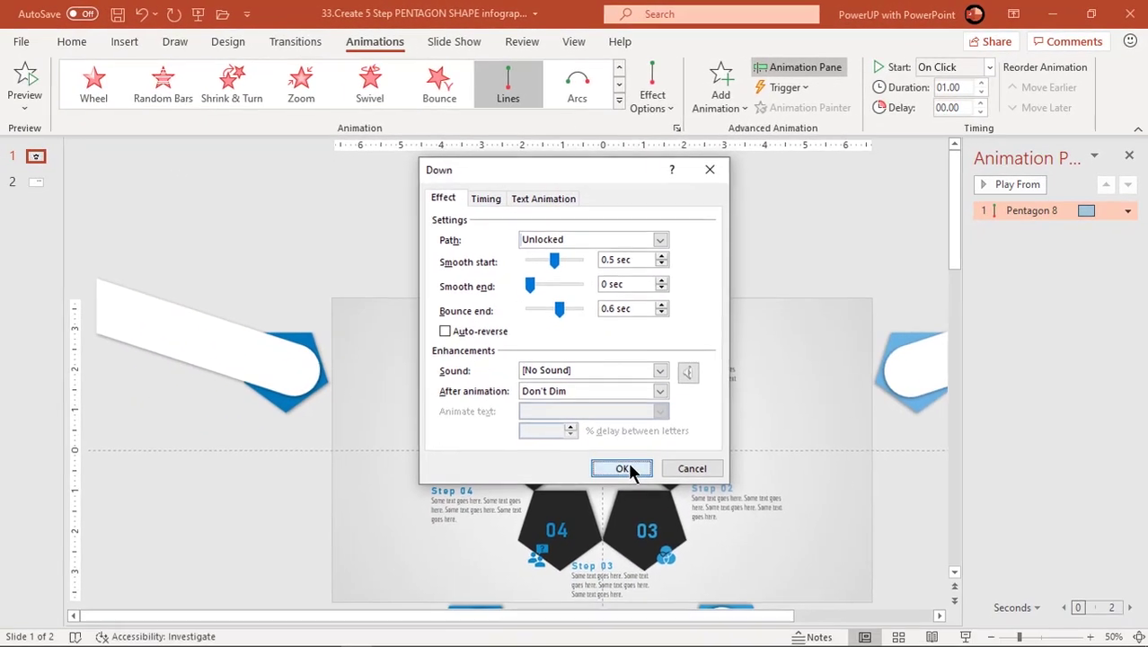
{"action": "left_click", "coordinate": [444, 627]}
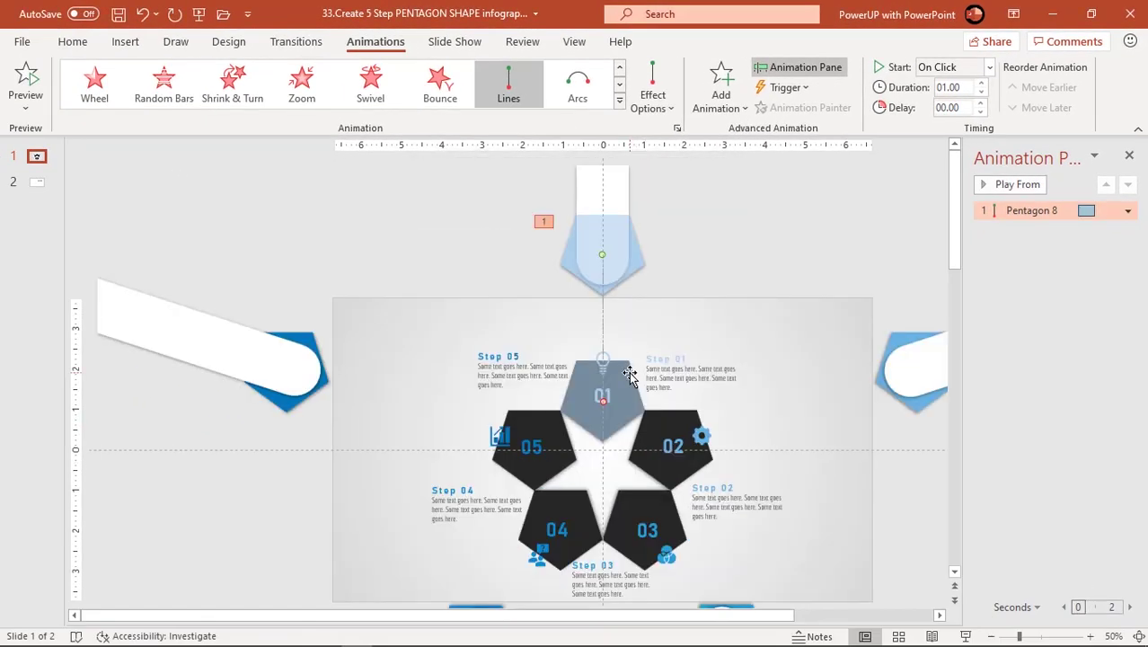
{"action": "left_click", "coordinate": [732, 254]}
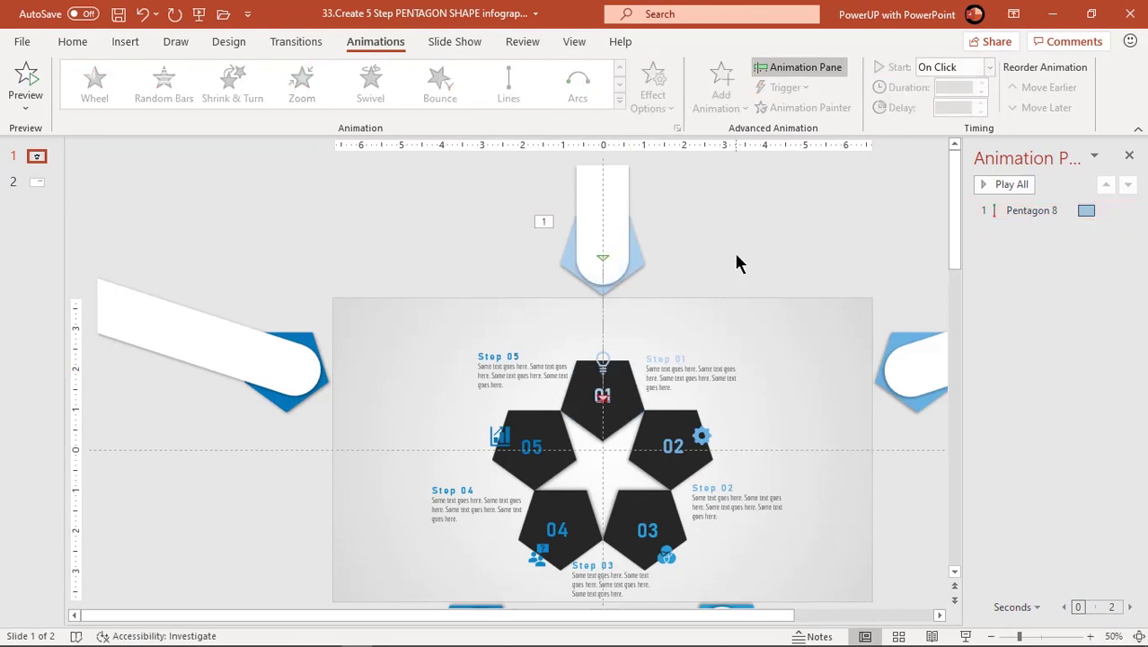
Copy the pentagon's Lines animation onto the top white arm with Animation Painter
{"action": "left_click", "coordinate": [626, 375]}
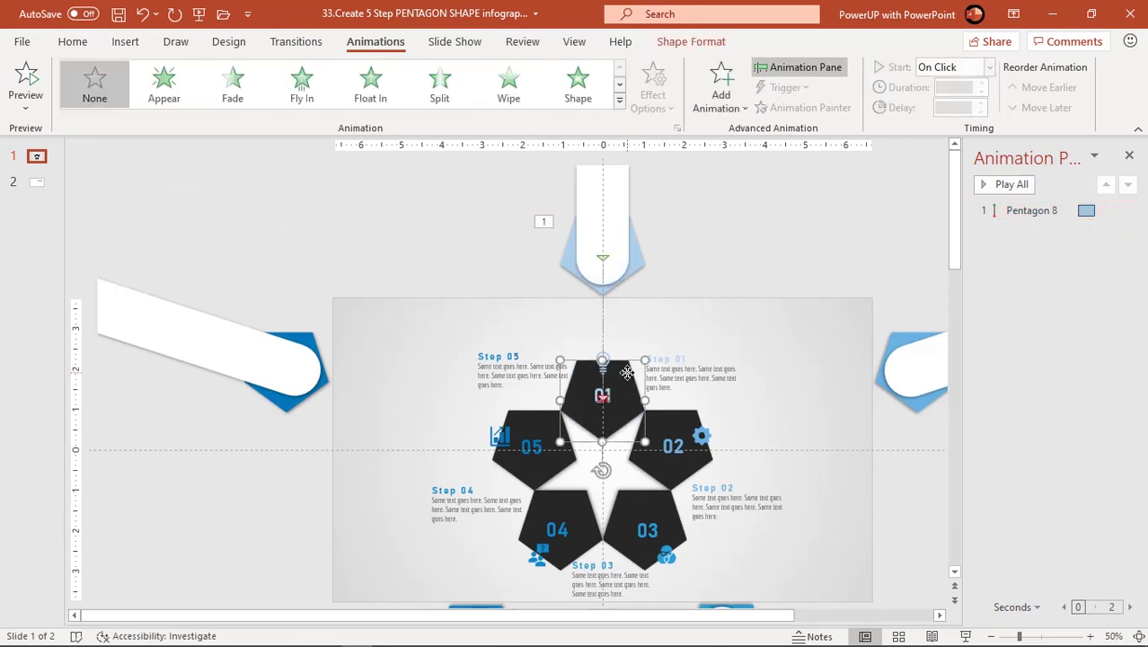
{"action": "left_click", "coordinate": [641, 261]}
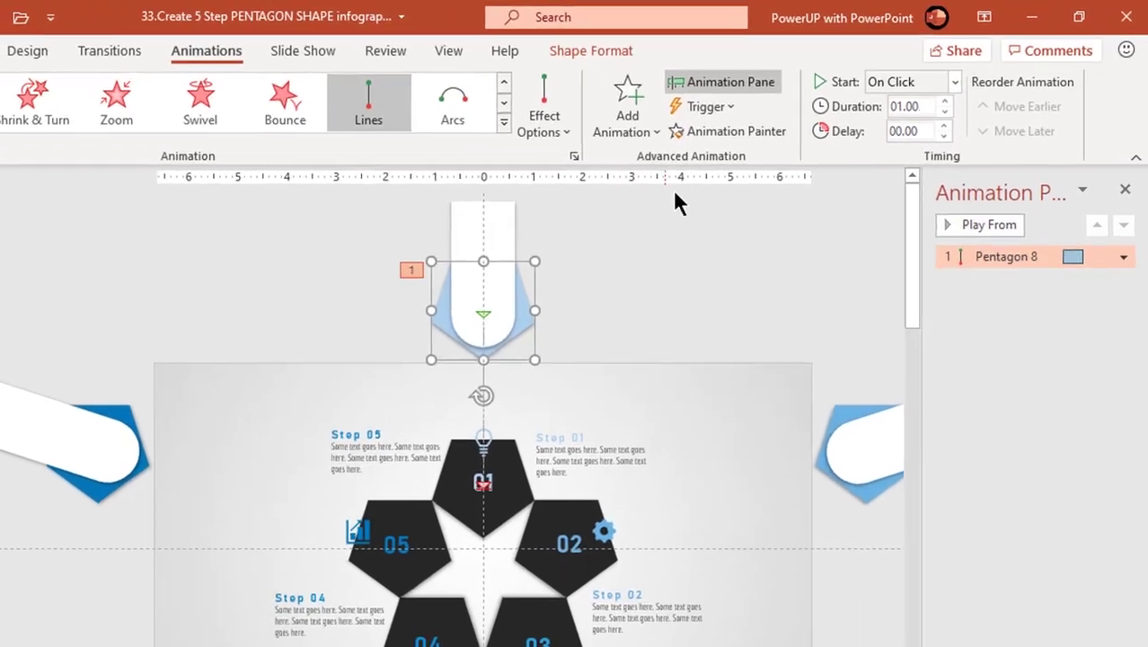
{"action": "left_click", "coordinate": [771, 108]}
{"action": "left_click", "coordinate": [506, 246]}
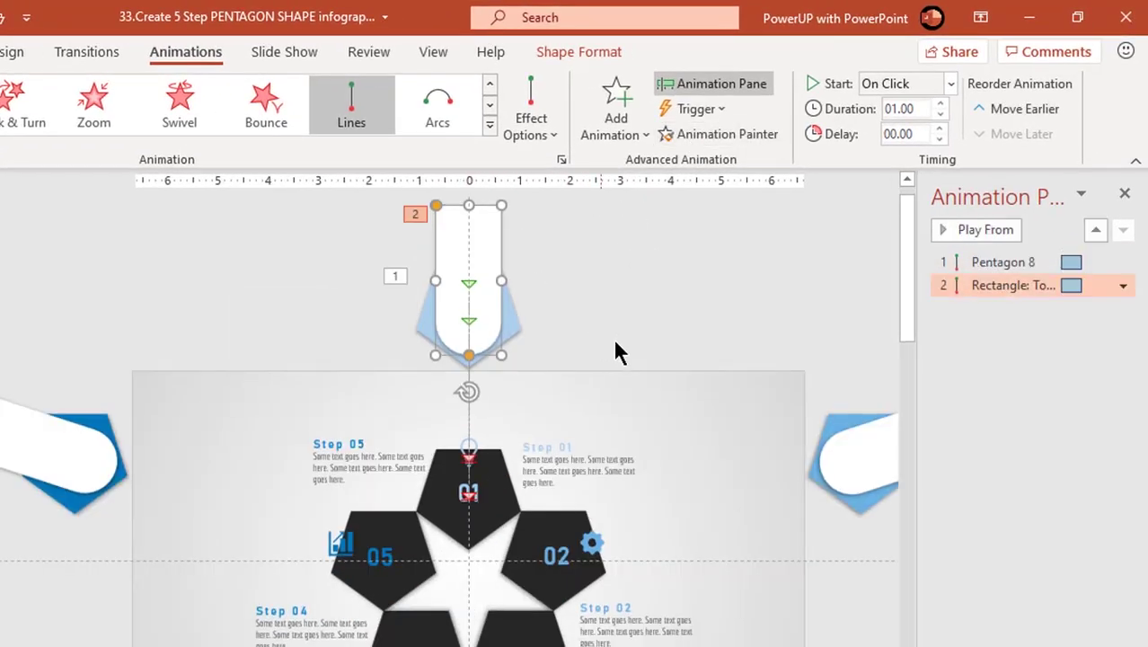
Set the white 01 arm's Lines animation to start After Previous
{"action": "left_click", "coordinate": [984, 285]}
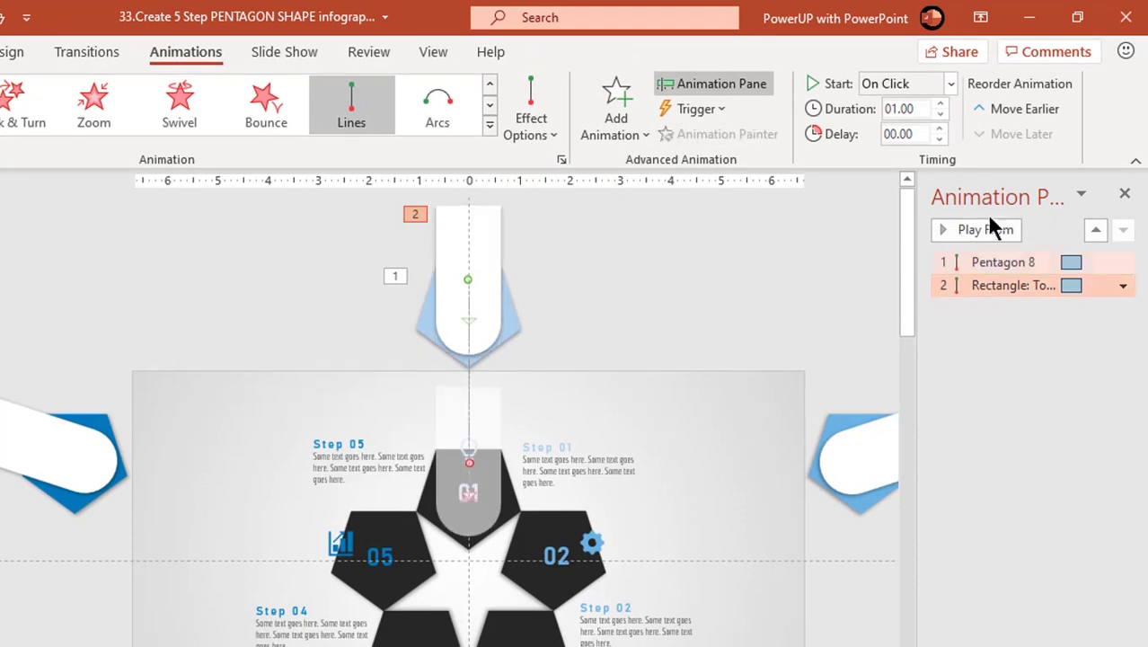
{"action": "left_click", "coordinate": [951, 84]}
{"action": "left_click", "coordinate": [907, 156]}
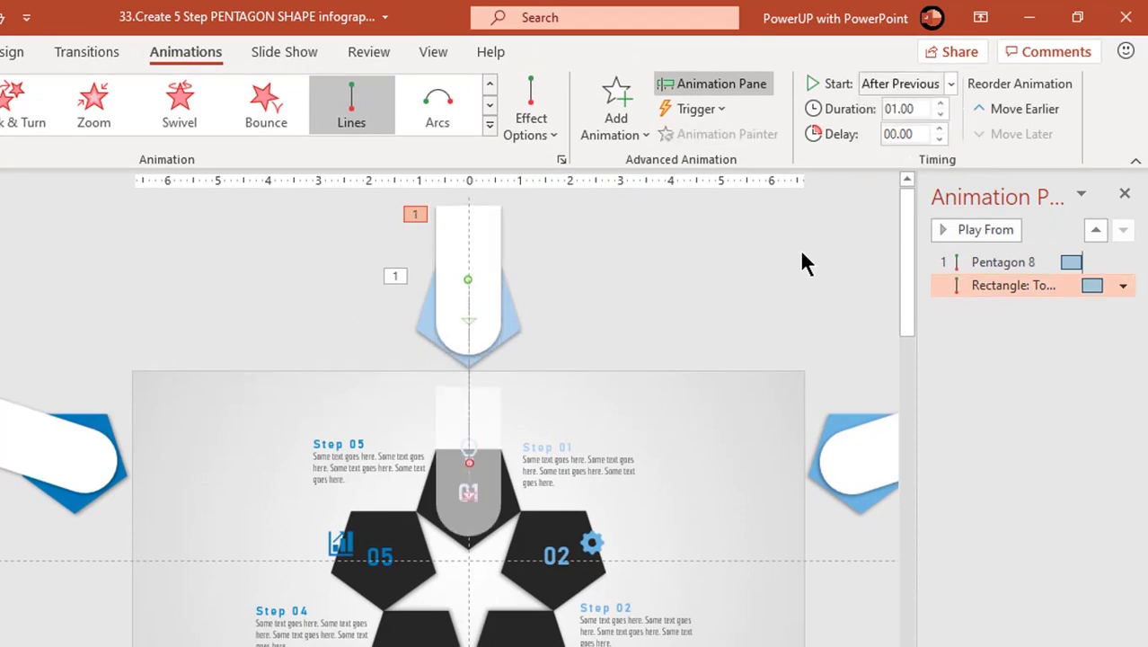
{"action": "left_click", "coordinate": [688, 333]}
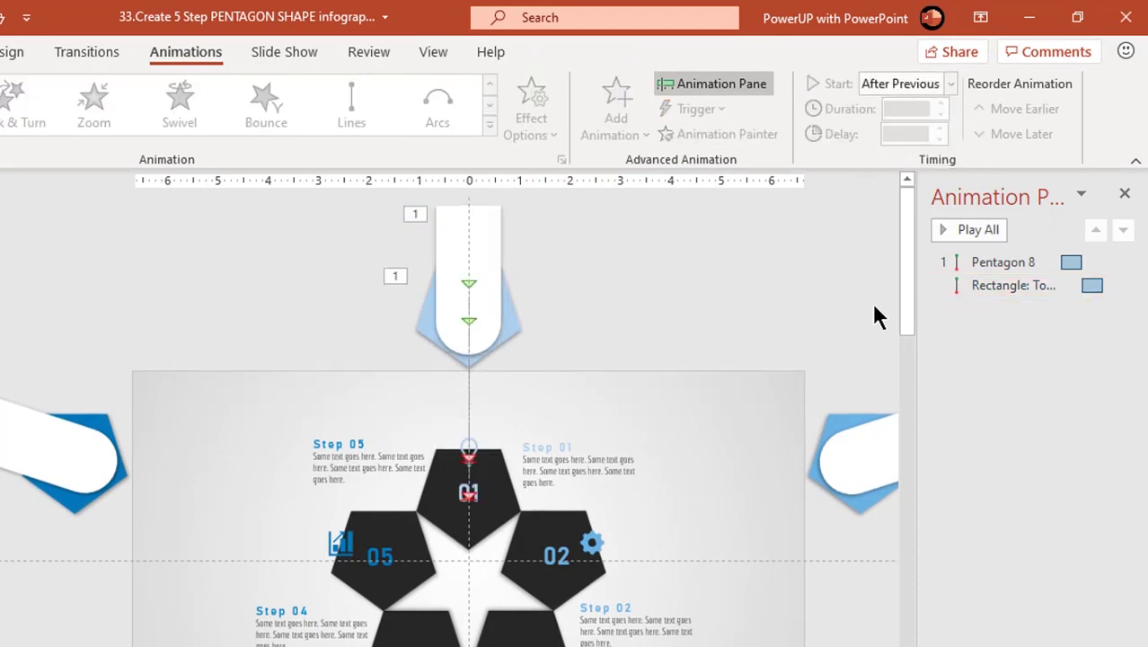
{"action": "left_click", "coordinate": [970, 290]}
Move the white arm's motion path end down so it lands on the top 01 pentagon
{"action": "left_click_drag", "start_coordinate": [467, 451], "coordinate": [472, 447]}
{"action": "scroll", "coordinate": [466, 431], "scroll_direction": "up", "scroll_amount": 5}
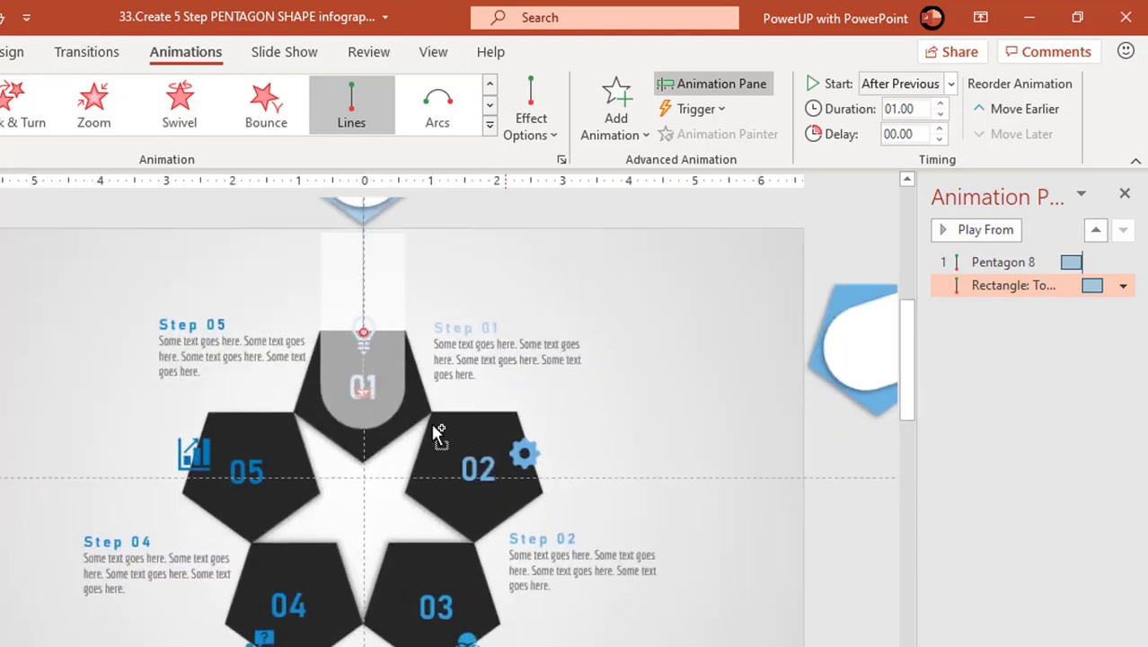
{"action": "scroll", "coordinate": [316, 341], "scroll_direction": "up", "scroll_amount": 5}
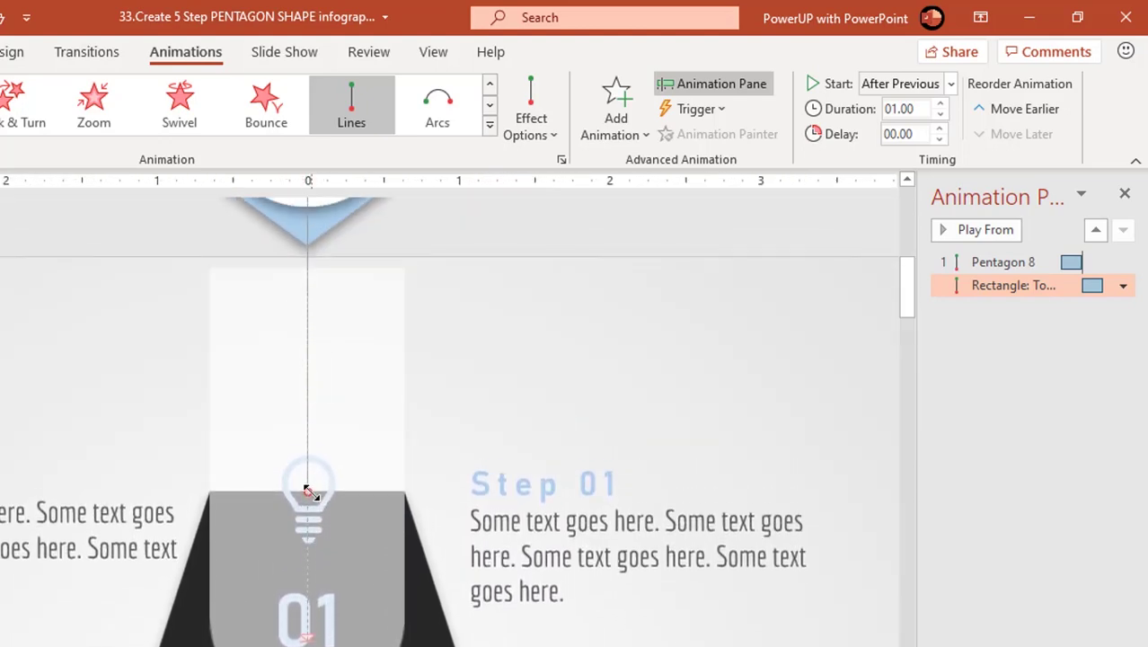
{"action": "mouse_move", "coordinate": [314, 487]}
{"action": "left_mouse_down"}
{"action": "mouse_move", "coordinate": [317, 474]}
{"action": "mouse_move", "coordinate": [309, 483]}
{"action": "left_mouse_up"}
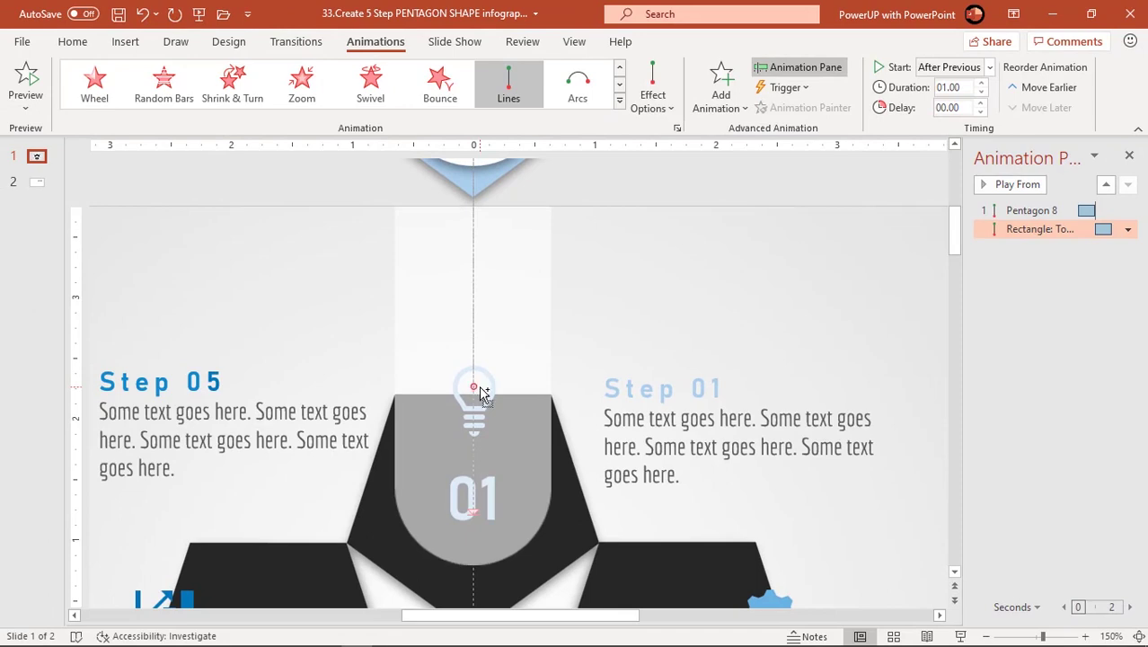
{"action": "scroll", "coordinate": [480, 392], "scroll_direction": "down", "scroll_amount": 10}
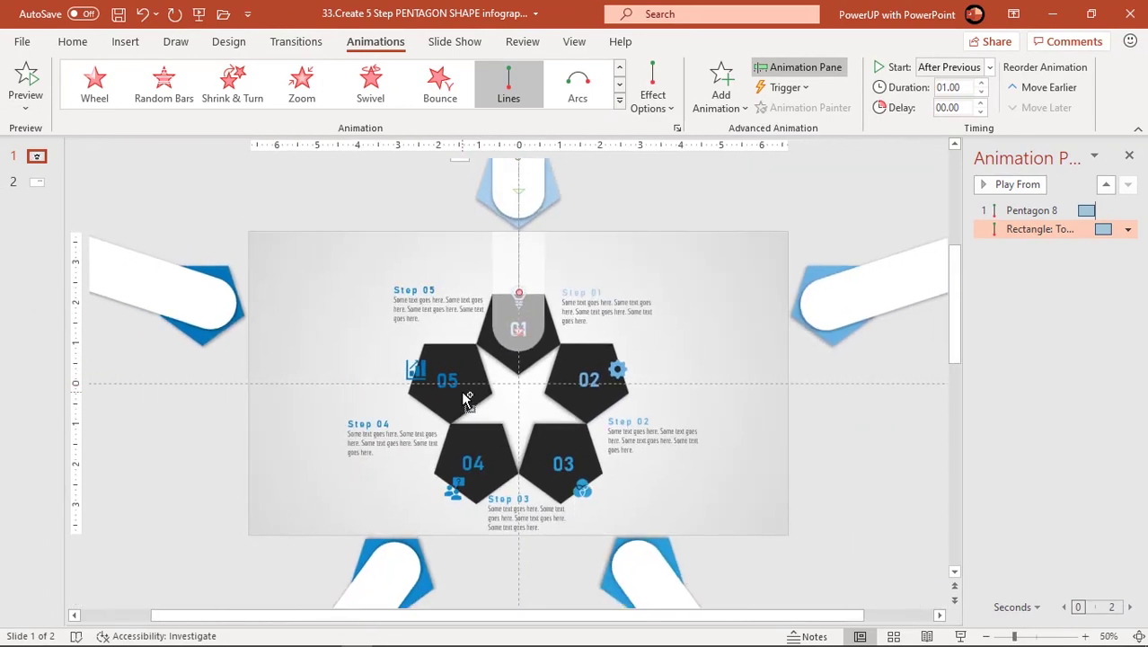
{"action": "scroll", "coordinate": [466, 401], "scroll_direction": "down", "scroll_amount": 2}
{"action": "scroll", "coordinate": [525, 397], "scroll_direction": "up", "scroll_amount": 2}
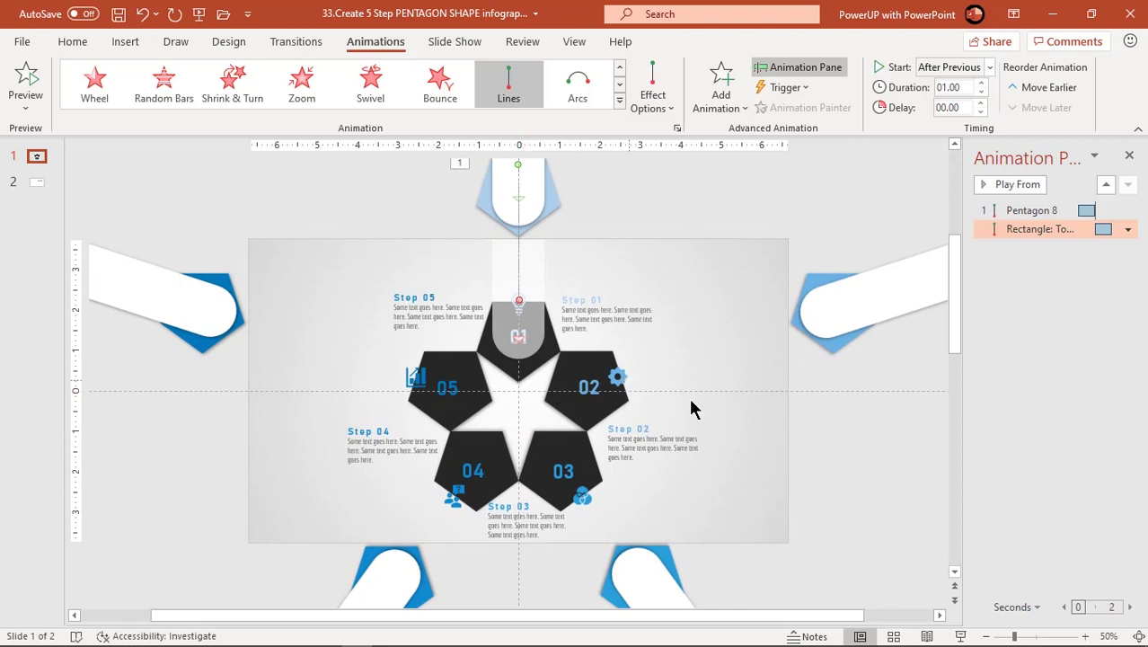
{"action": "left_click", "coordinate": [824, 407]}
{"action": "scroll", "coordinate": [520, 331], "scroll_direction": "up", "scroll_amount": 1}
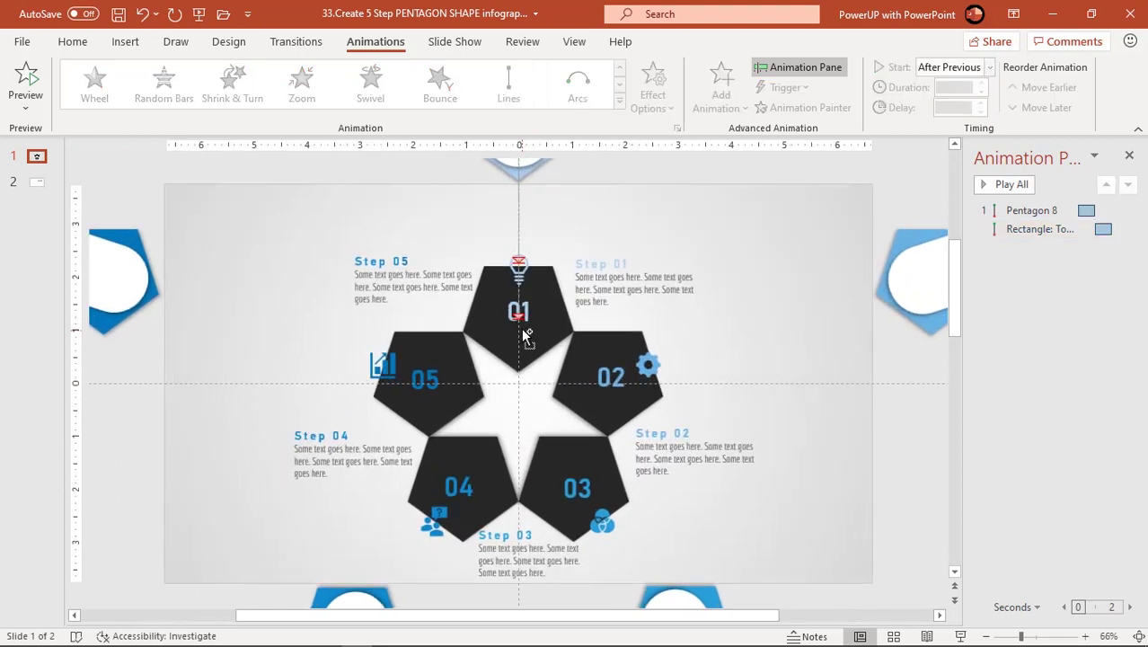
Apply a Zoom entrance to the 01 number and its lightbulb icon together
{"action": "scroll", "coordinate": [526, 314], "scroll_direction": "up", "scroll_amount": 2}
{"action": "left_click", "coordinate": [530, 302]}
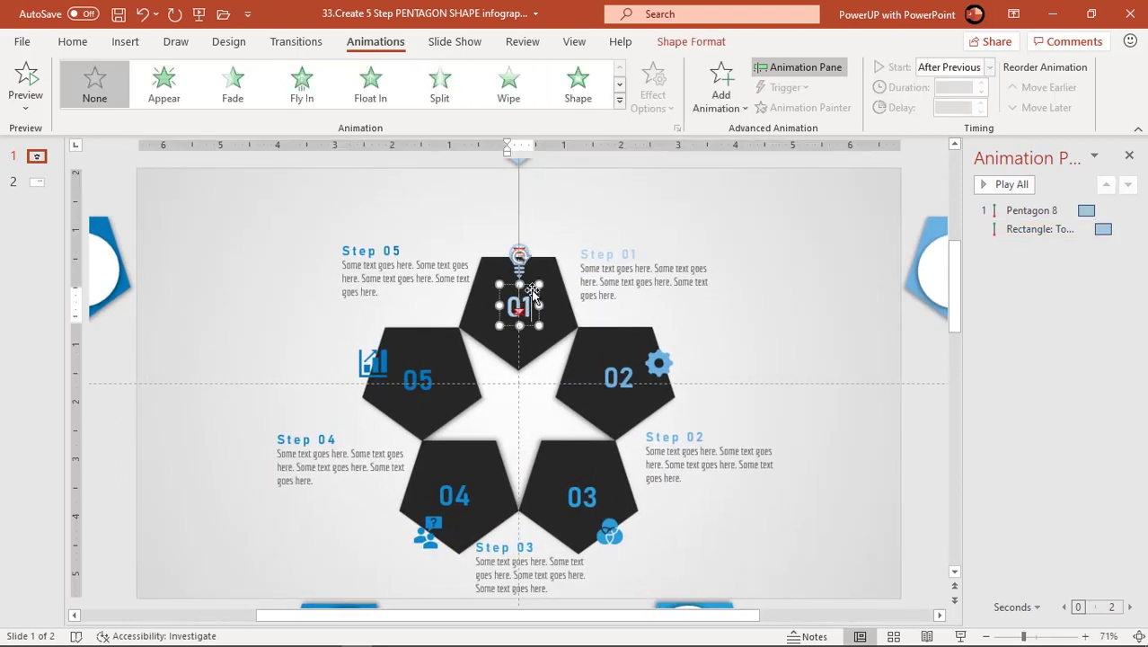
{"action": "left_click", "coordinate": [532, 286]}
{"action": "left_click", "coordinate": [523, 249], "text": "shift"}
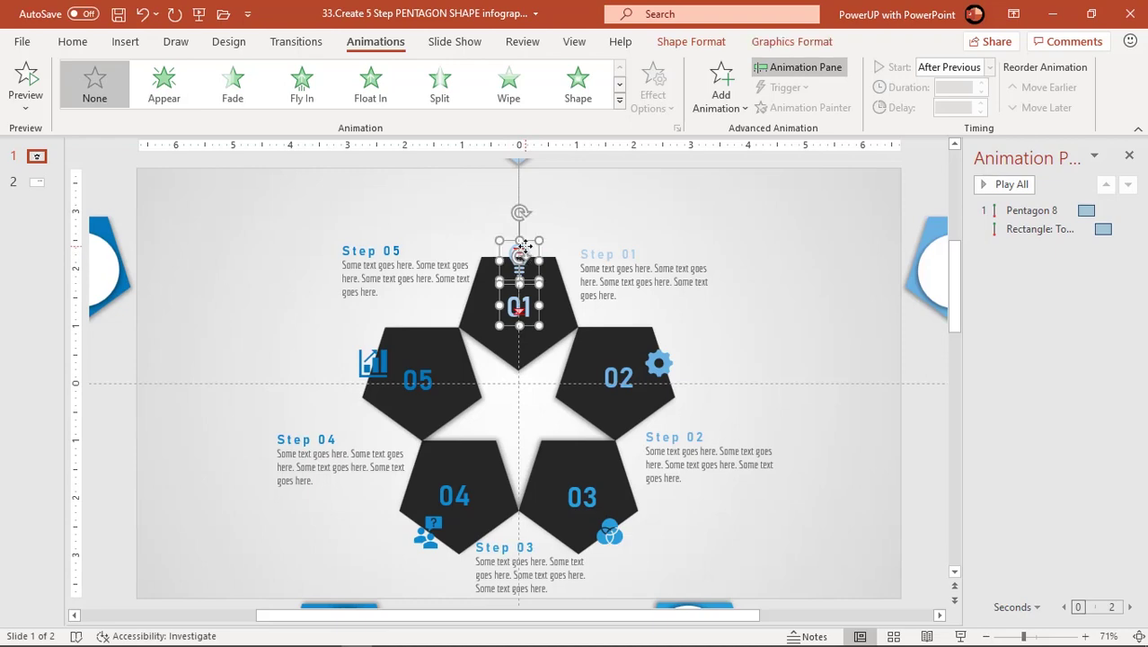
{"action": "left_click", "coordinate": [619, 101]}
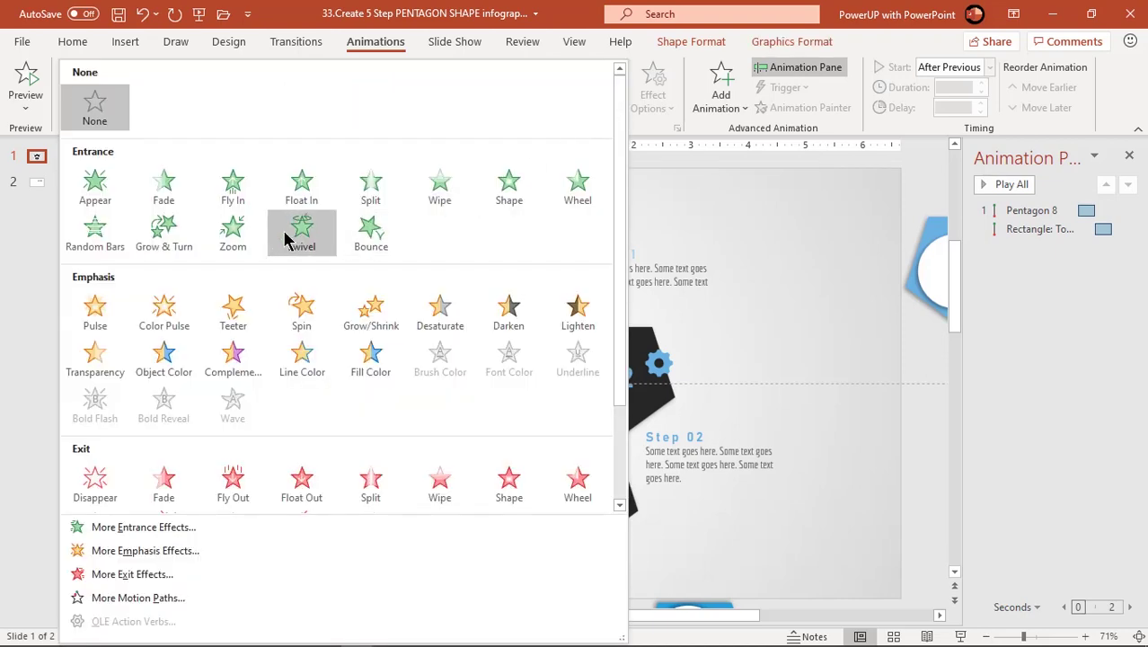
{"action": "left_click", "coordinate": [234, 235]}
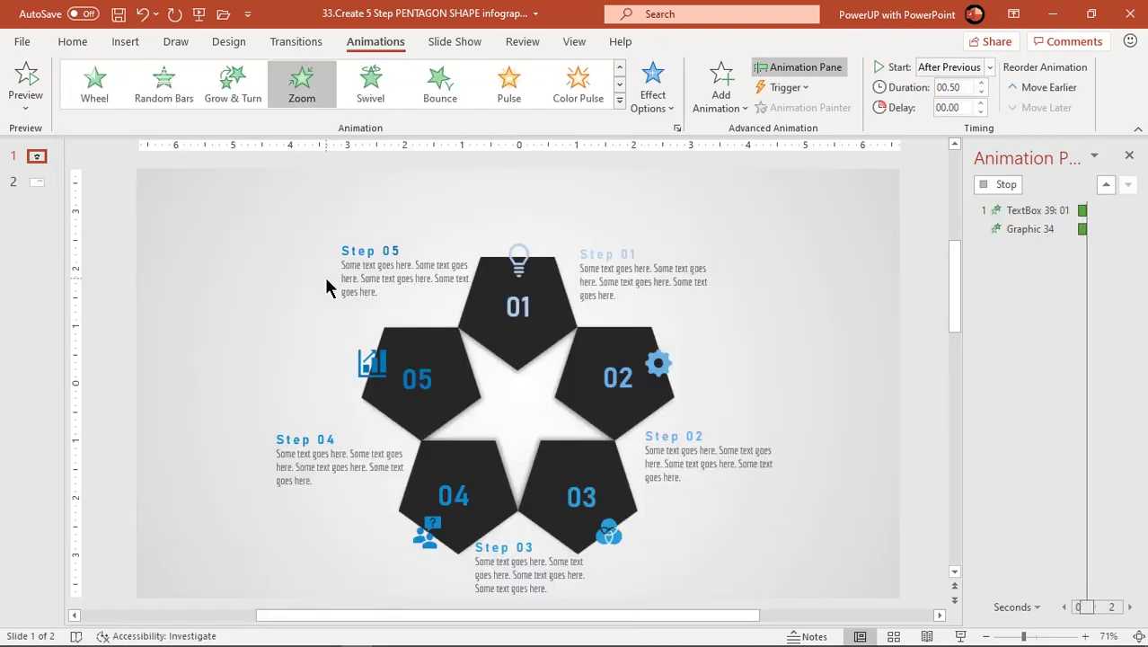
Make the 01 number's Zoom start After Previous, then select the Step 01 caption box
{"action": "left_click", "coordinate": [1033, 297]}
{"action": "left_click", "coordinate": [1033, 247]}
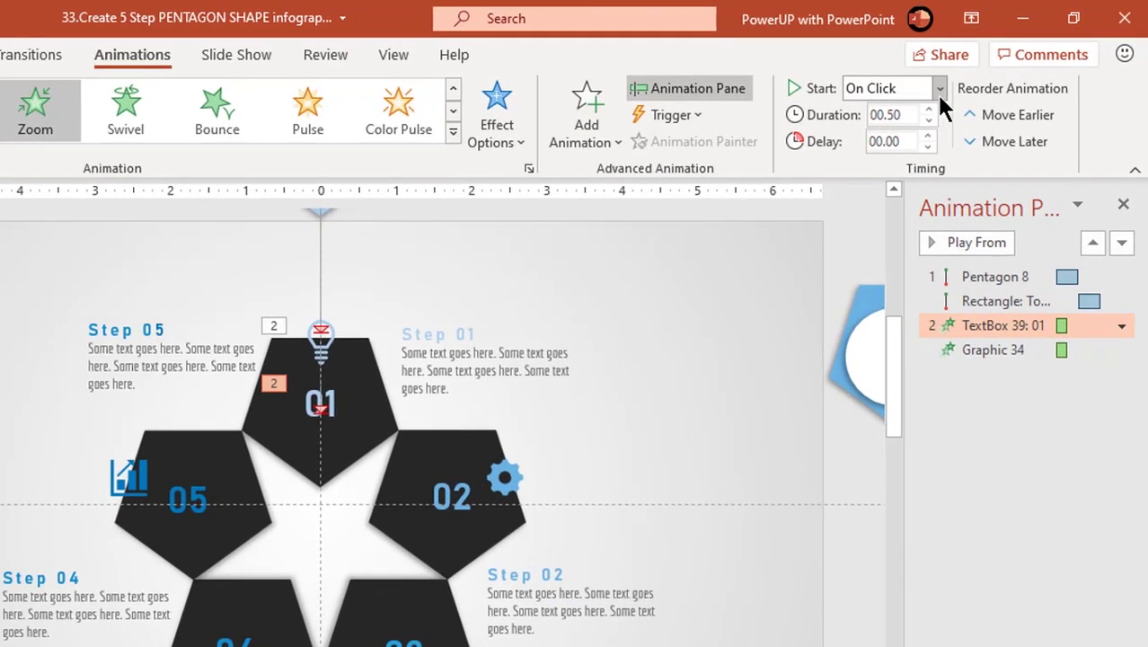
{"action": "left_click", "coordinate": [939, 90]}
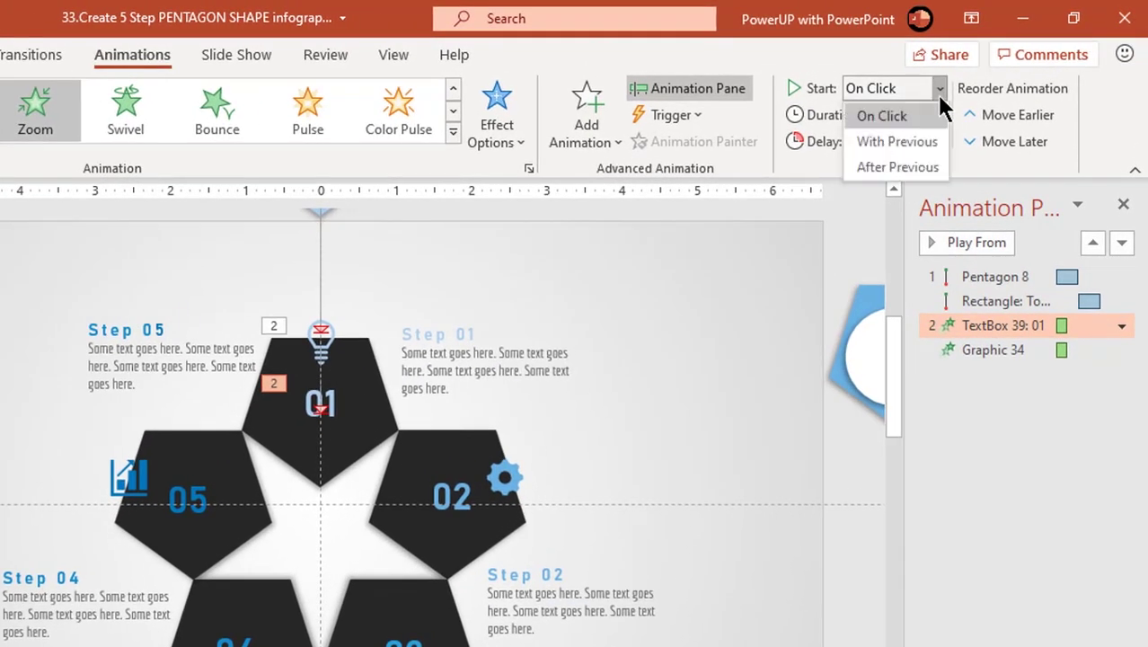
{"action": "left_click", "coordinate": [887, 162]}
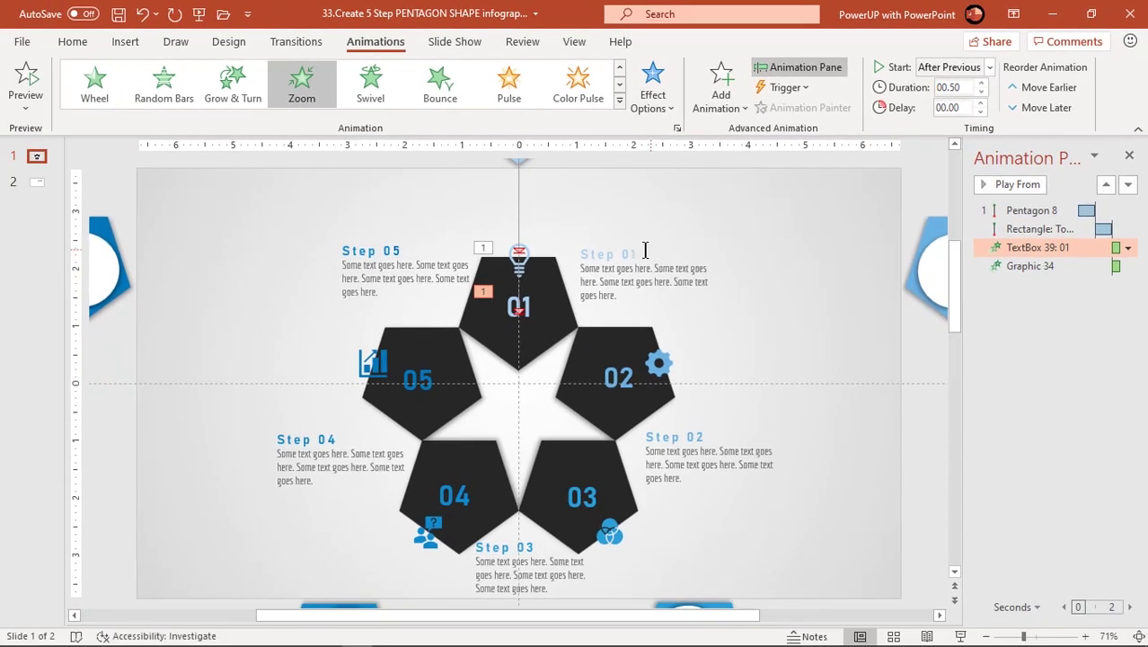
{"action": "left_click", "coordinate": [475, 324]}
{"action": "left_click", "coordinate": [623, 245]}
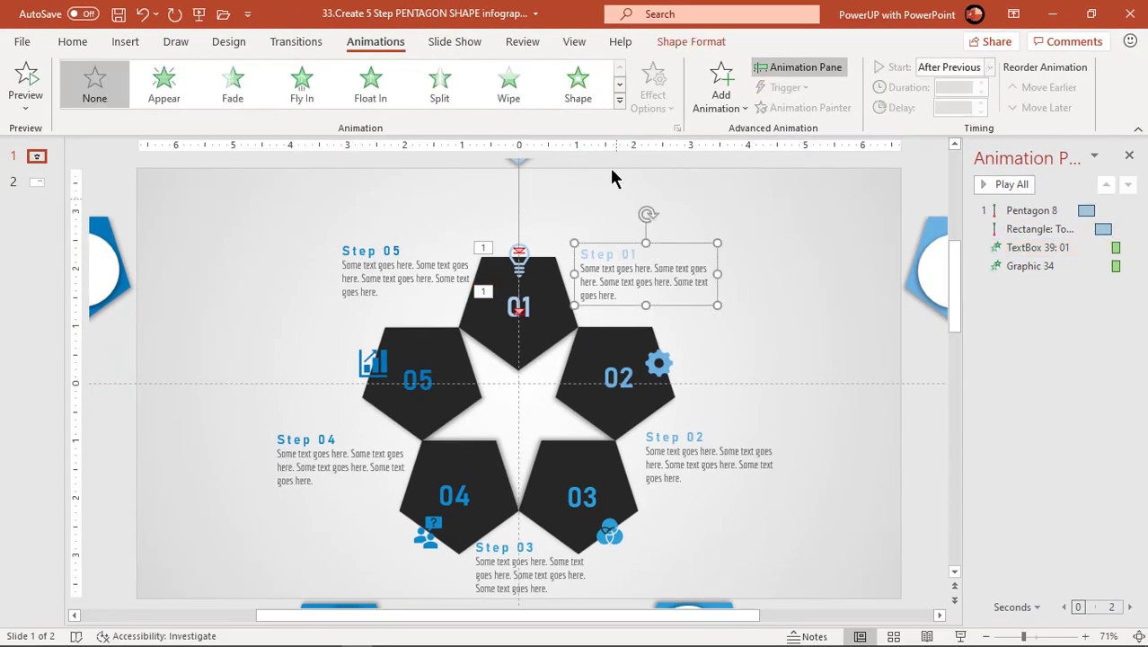
Give the Step 01 caption a Zoom entrance starting After Previous
{"action": "left_click", "coordinate": [619, 101]}
{"action": "left_click", "coordinate": [235, 241]}
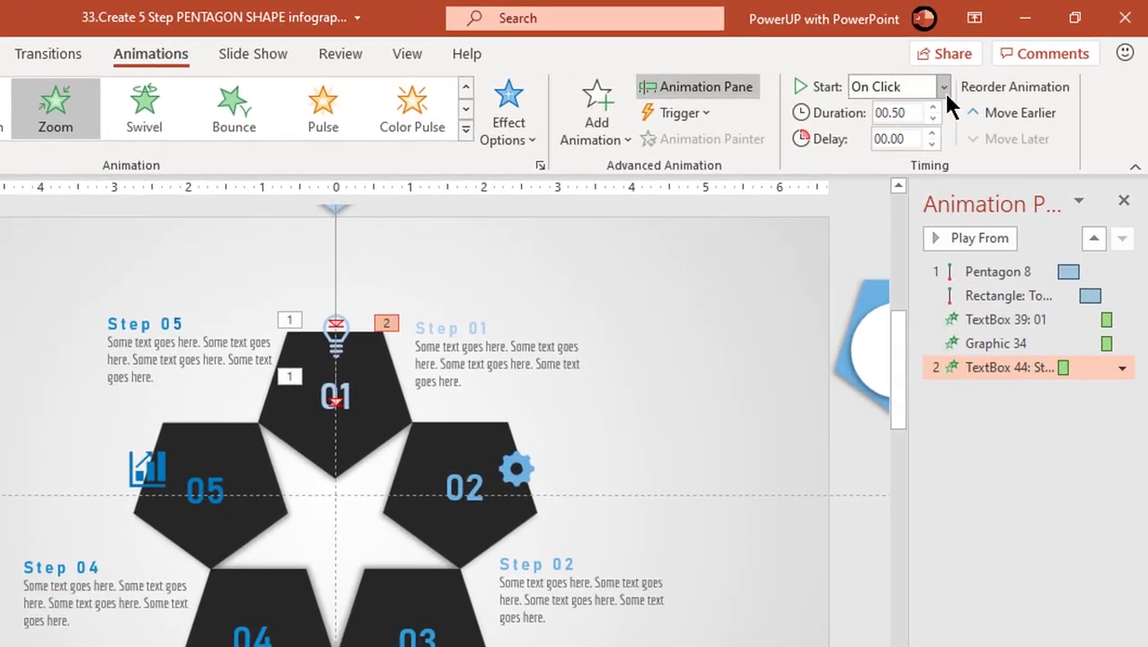
{"action": "left_click", "coordinate": [943, 90]}
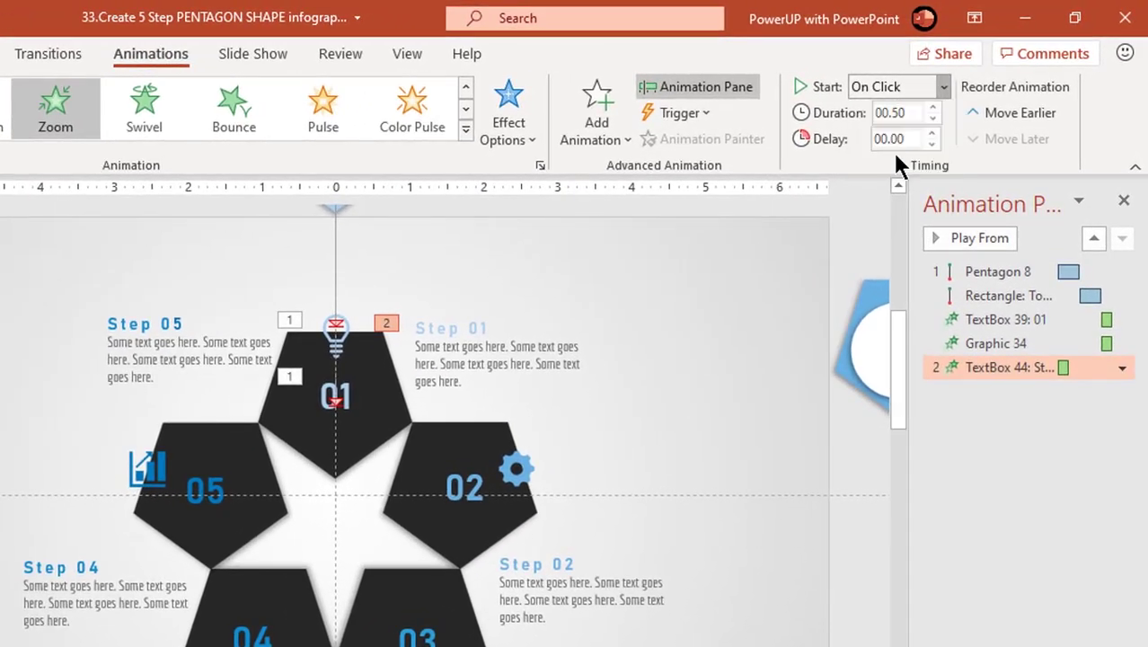
{"action": "left_click", "coordinate": [896, 161]}
Preview the 01 animation sequence from the top pentagon's animation
{"action": "right_click", "coordinate": [987, 233]}
{"action": "key", "text": "Escape"}
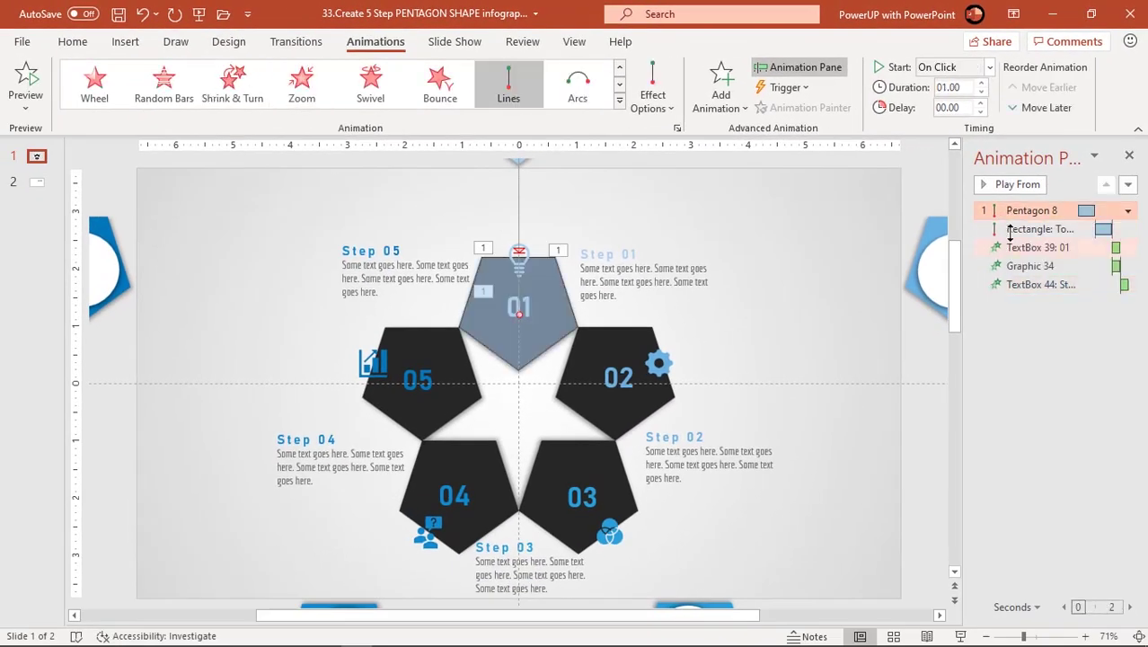
{"action": "left_click", "coordinate": [1015, 184]}
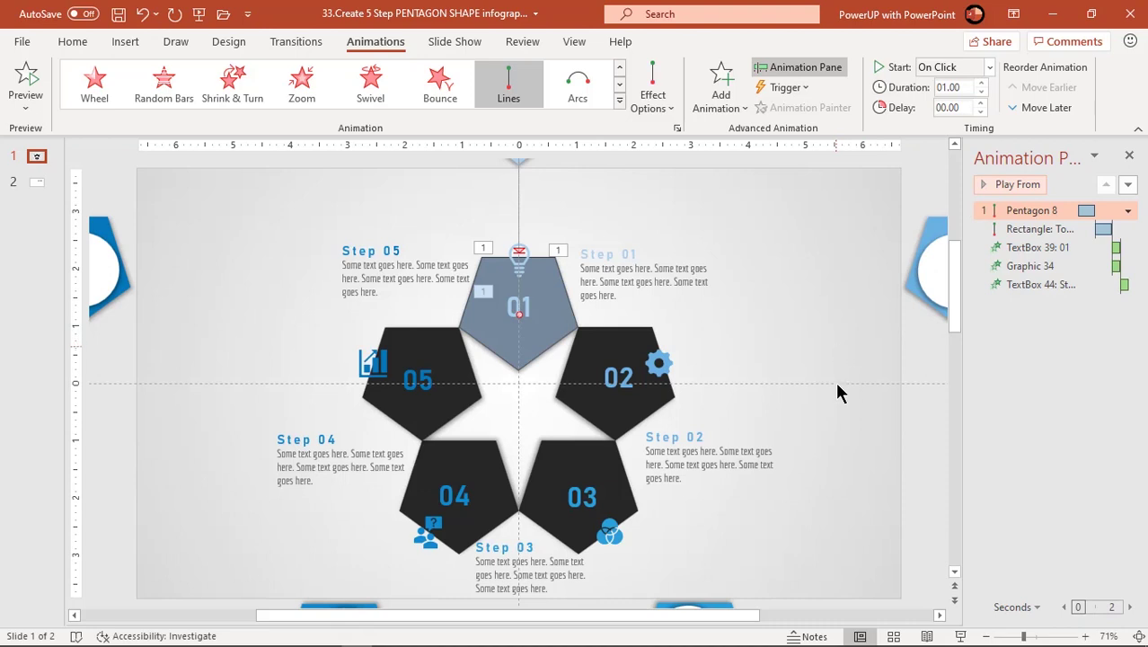
{"action": "left_click", "coordinate": [889, 456]}
{"action": "scroll", "coordinate": [742, 419], "scroll_direction": "down", "scroll_amount": 3, "text": "ctrl"}
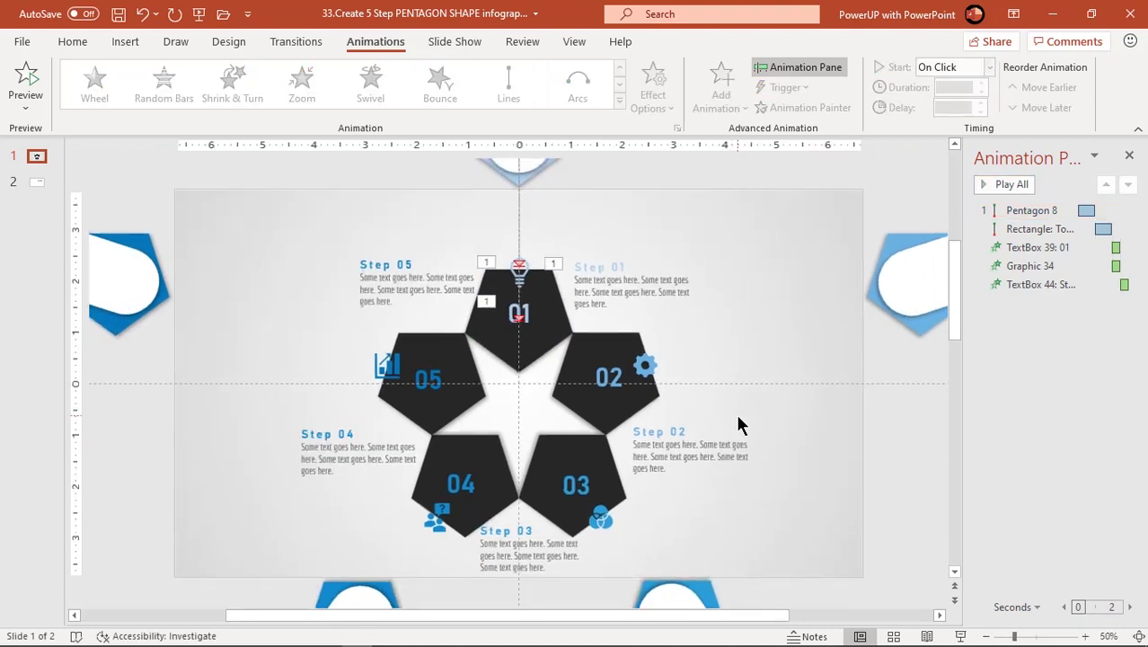
Copy the top pentagon's Lines animation to the right pentagon and end its path on pentagon 02
{"action": "left_click", "coordinate": [557, 193]}
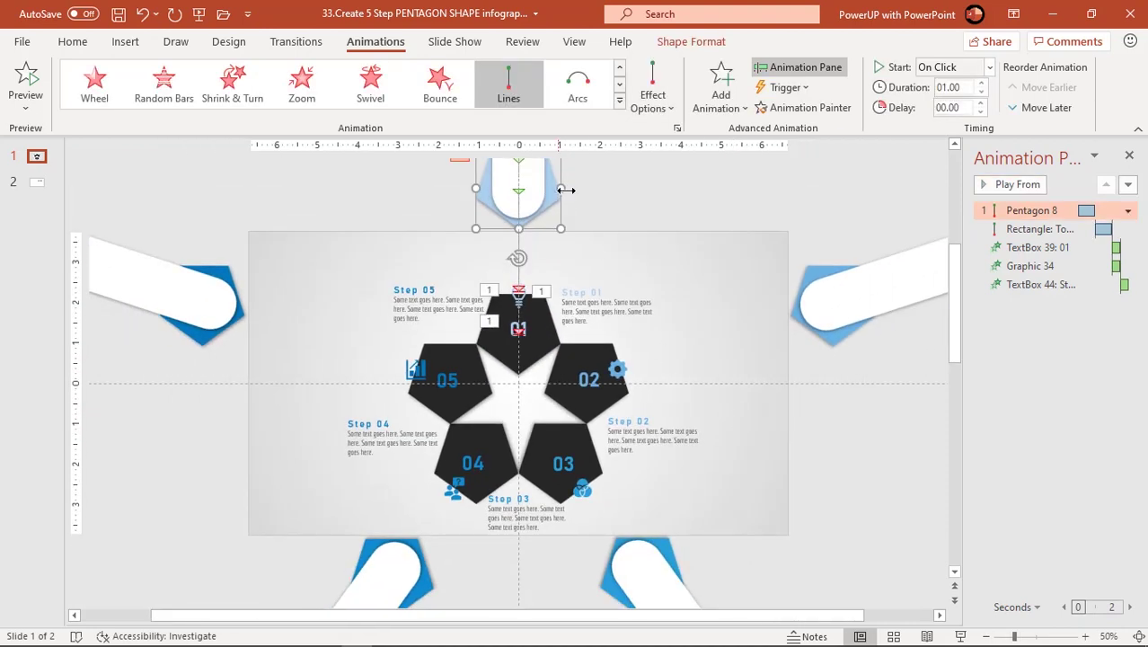
{"action": "left_click", "coordinate": [783, 108]}
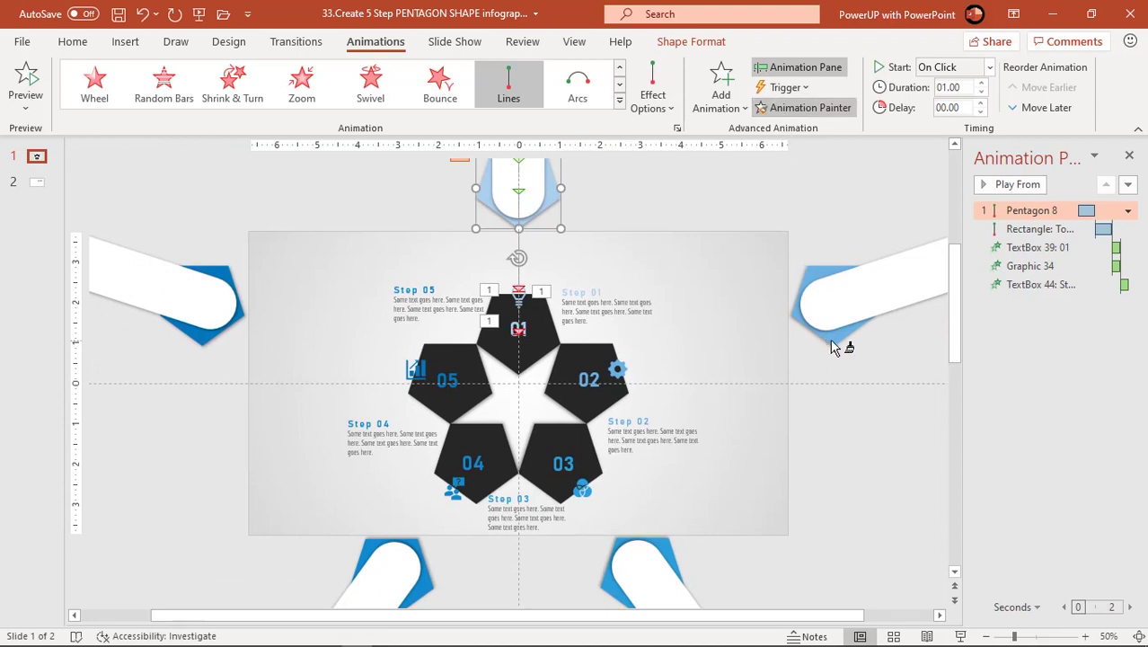
{"action": "left_click", "coordinate": [832, 346]}
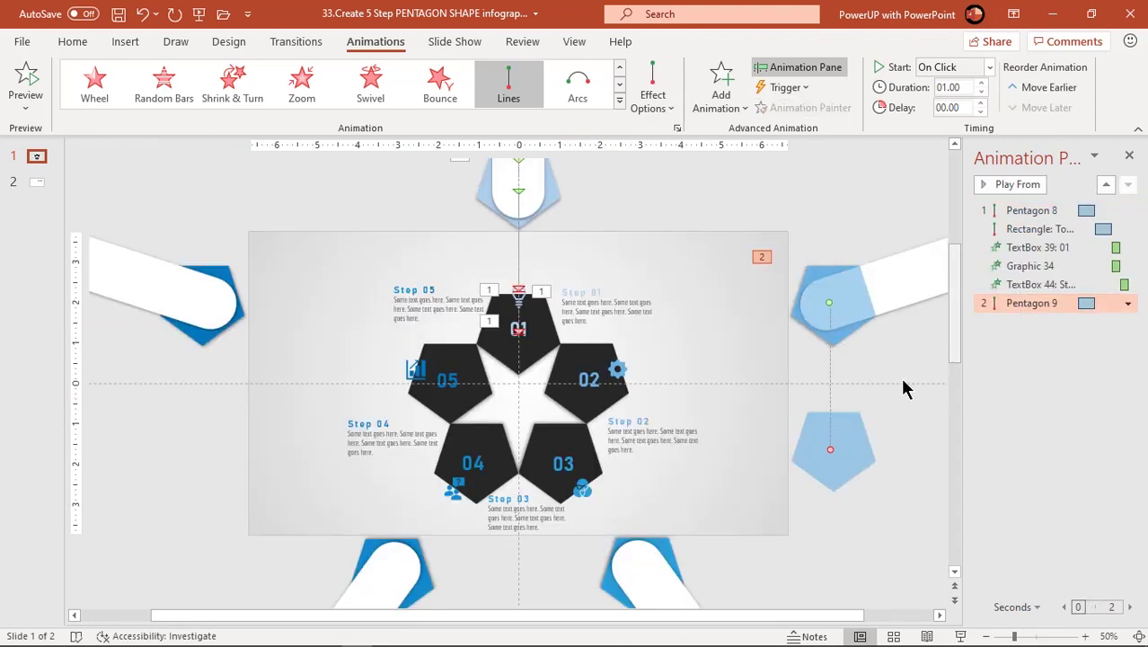
{"action": "left_click_drag", "start_coordinate": [828, 447], "coordinate": [585, 380]}
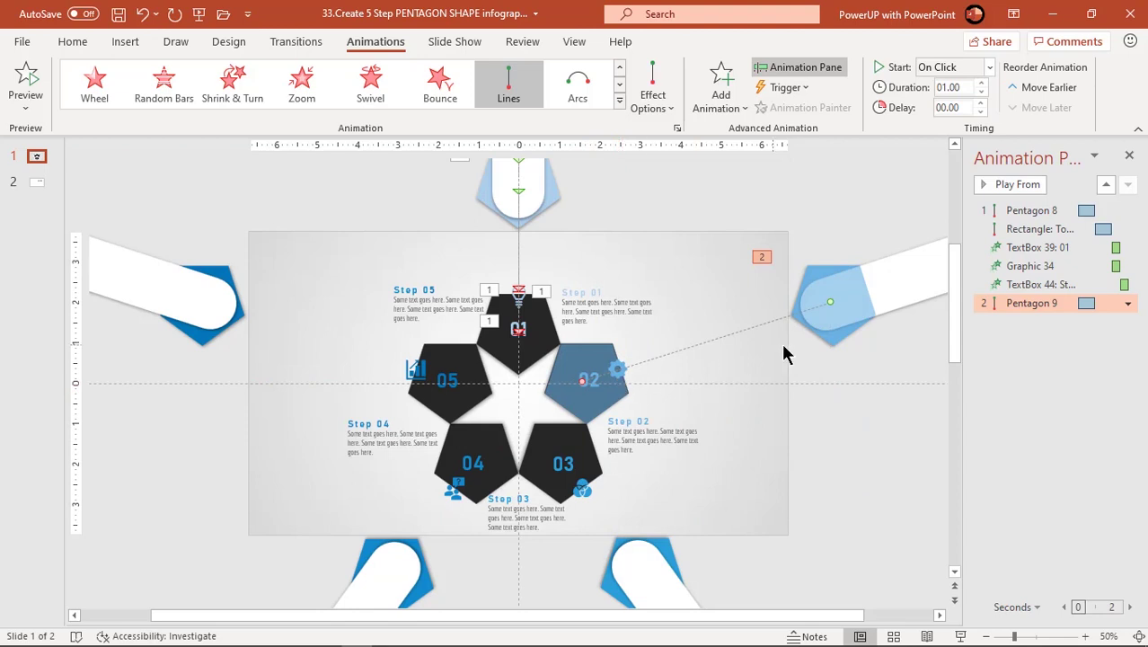
{"action": "left_click", "coordinate": [856, 383]}
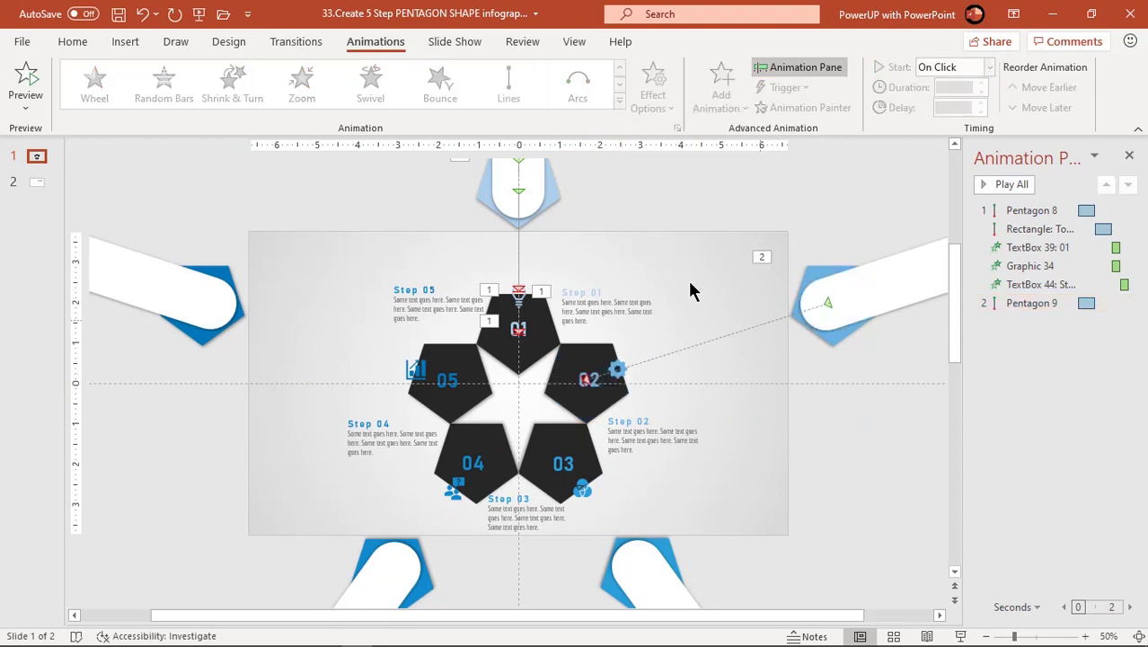
{"action": "scroll", "coordinate": [600, 251], "scroll_direction": "down", "scroll_amount": 2}
Paint the top arm's Lines animation onto the right white arm and end its path on pentagon 02
{"action": "left_click", "coordinate": [530, 214]}
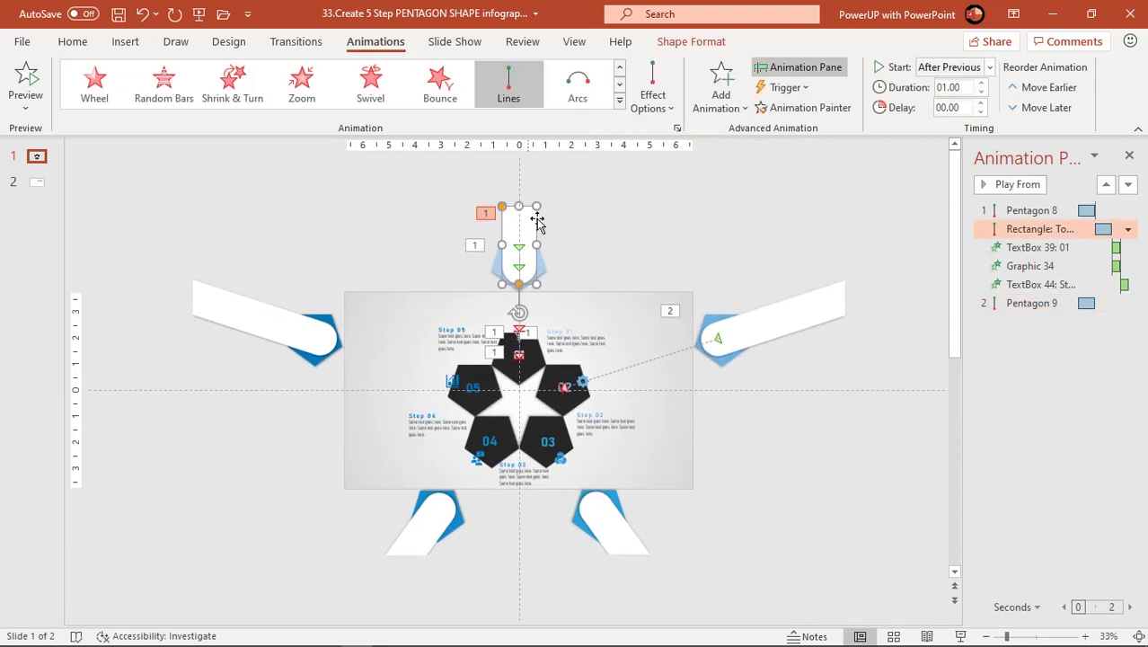
{"action": "left_click", "coordinate": [796, 109]}
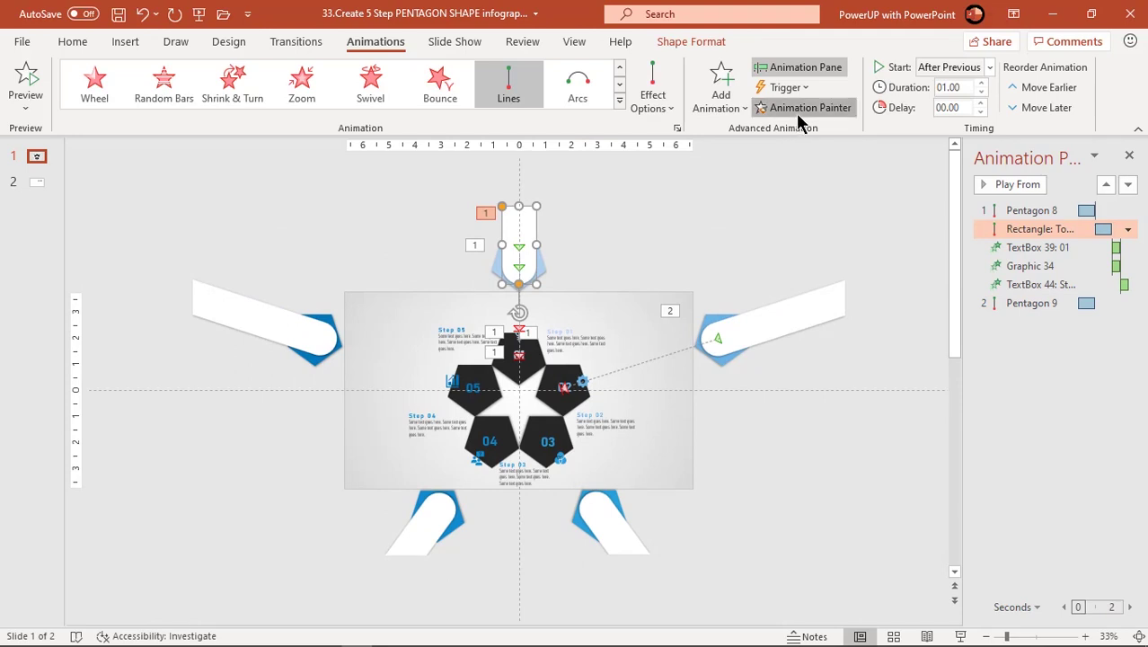
{"action": "left_click", "coordinate": [792, 305]}
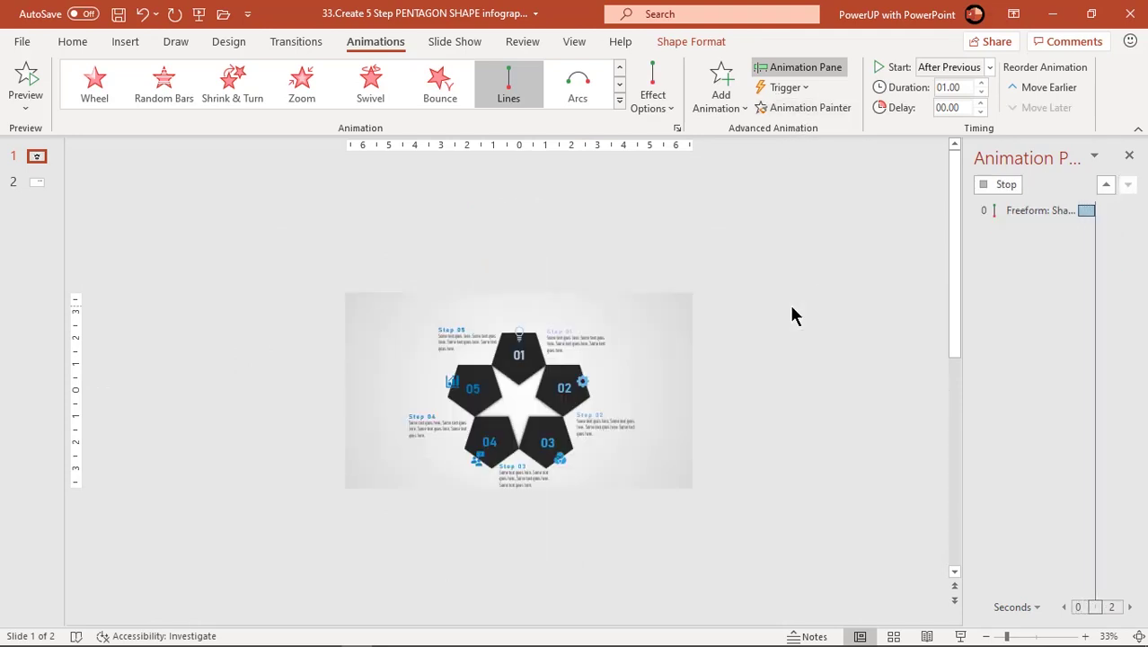
{"action": "left_click", "coordinate": [1021, 329]}
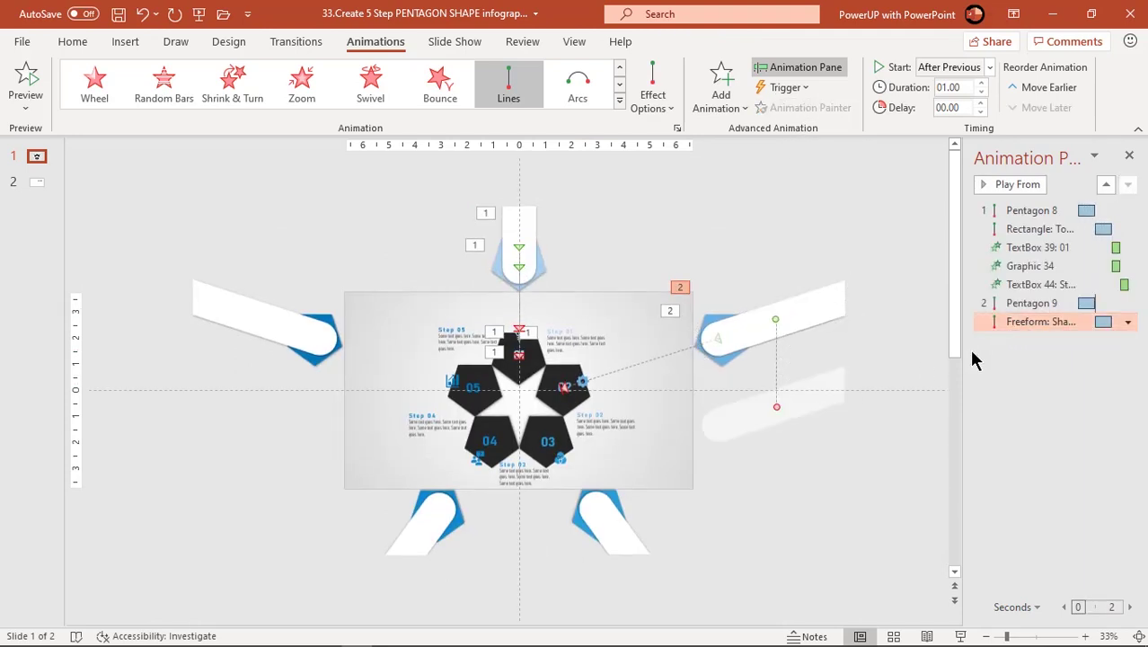
{"action": "left_click_drag", "start_coordinate": [778, 406], "coordinate": [623, 362]}
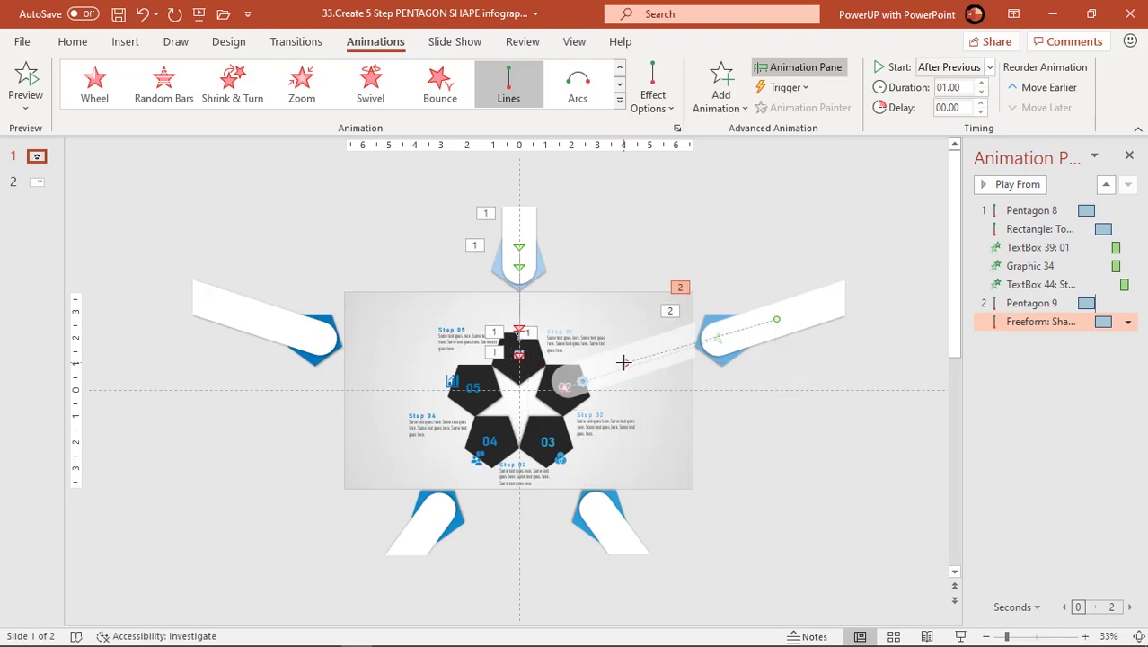
{"action": "scroll", "coordinate": [628, 362], "scroll_direction": "up", "scroll_amount": 5}
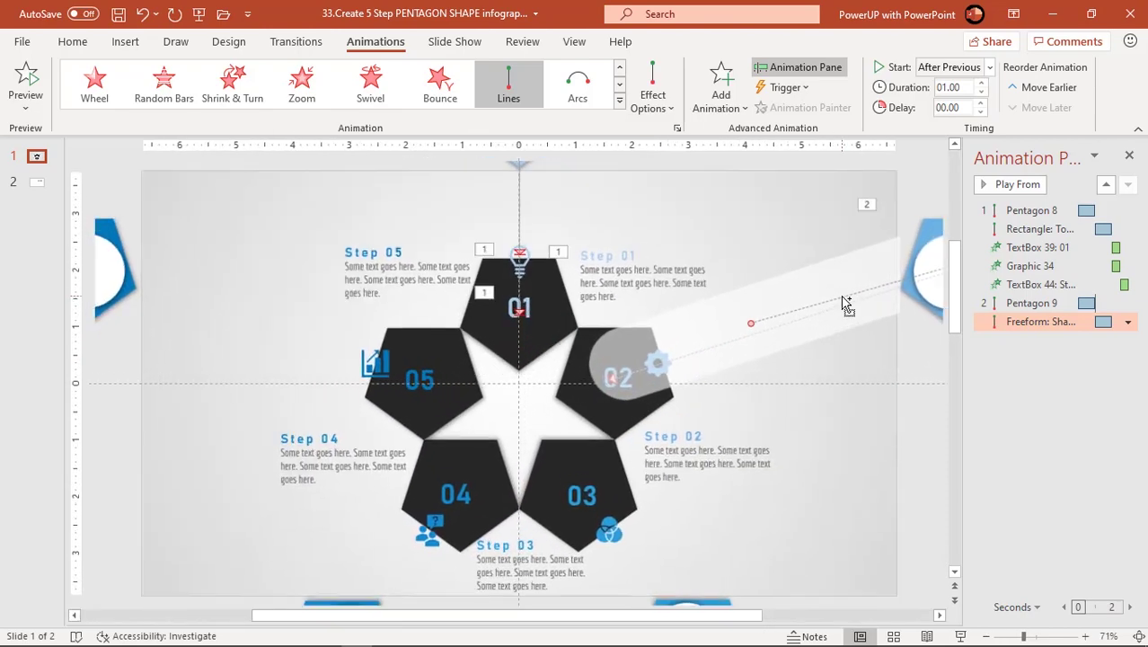